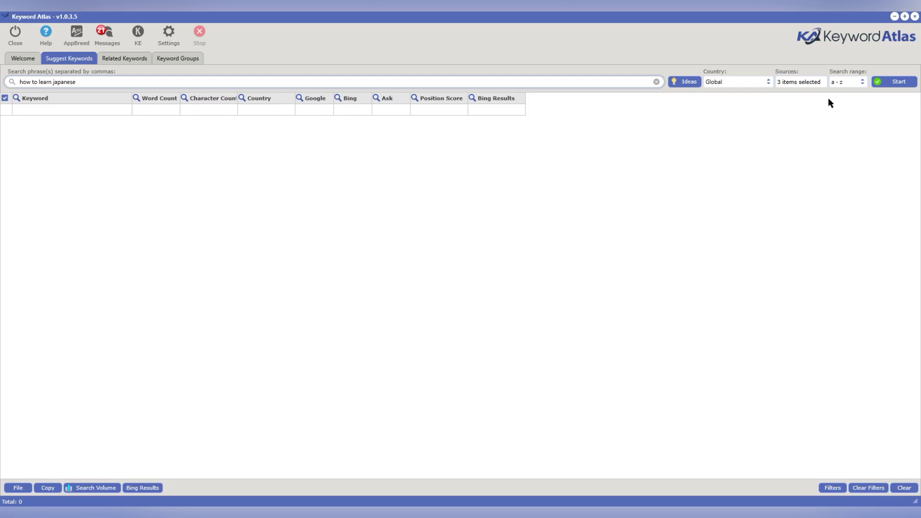
Run the keyword suggestion search for "how to learn japanese" and sort the results by Position Score in descending order.
{"action": "left_click", "coordinate": [899, 81]}
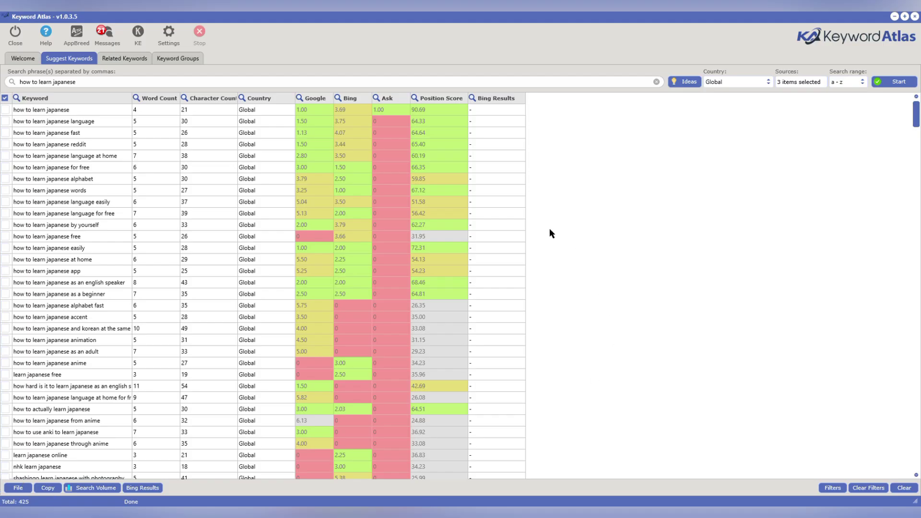
{"action": "left_click", "coordinate": [454, 99]}
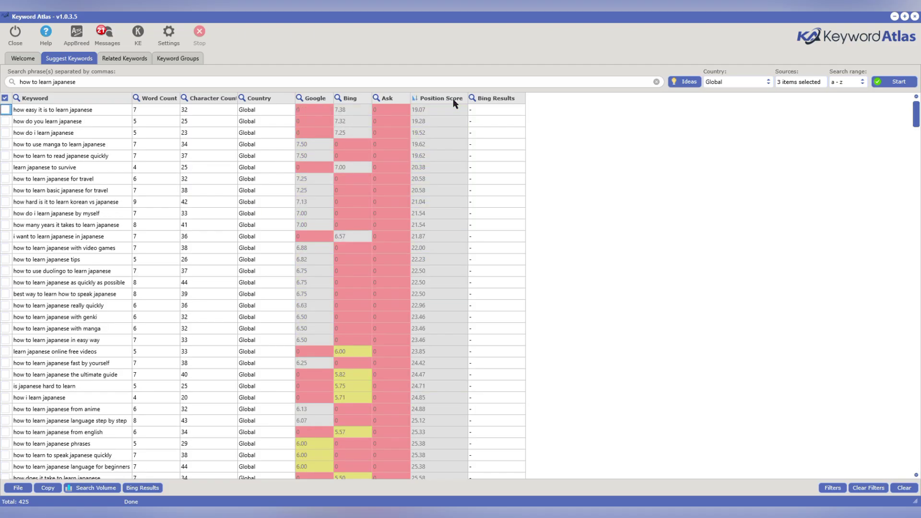
{"action": "left_click", "coordinate": [453, 99]}
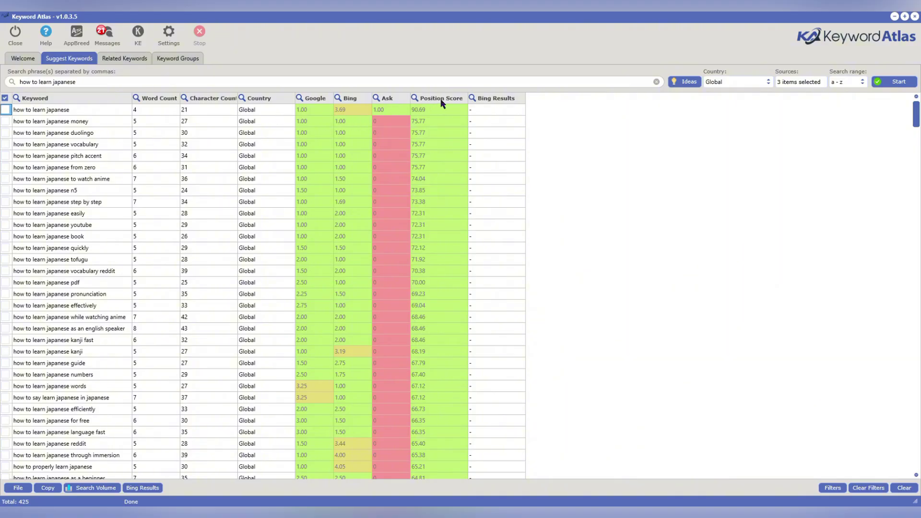
Select the "how to learn japanese" keywords ending in duolingo, vocabulary, to watch anime, book, while watching anime, numbers and for free.
{"action": "left_click", "coordinate": [6, 134]}
{"action": "left_click", "coordinate": [5, 145]}
{"action": "left_click", "coordinate": [5, 181]}
{"action": "left_click", "coordinate": [6, 237]}
{"action": "left_click", "coordinate": [6, 317]}
{"action": "left_click", "coordinate": [6, 374]}
{"action": "left_click", "coordinate": [6, 421]}
Add "how to learn japanese in 30 days" and "how to learn japanese grammar" to the selected keywords.
{"action": "scroll", "coordinate": [53, 408], "scroll_direction": "down", "scroll_amount": 3}
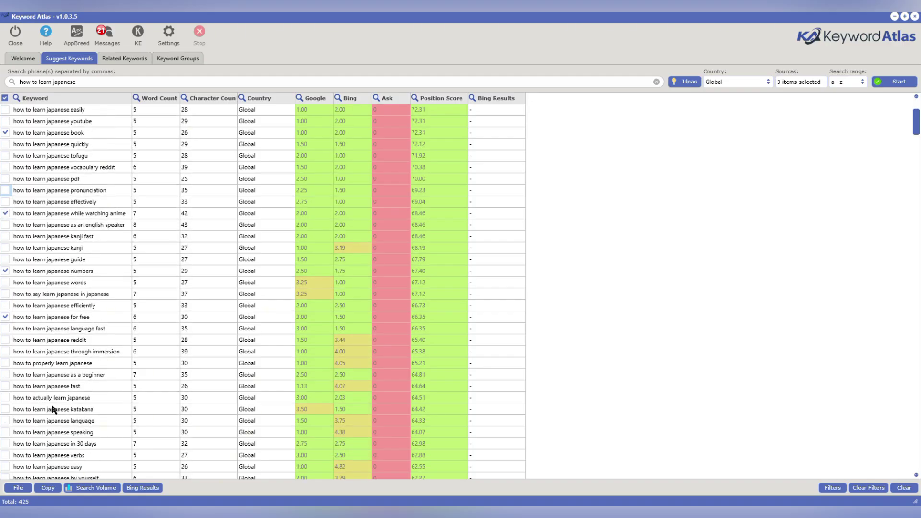
{"action": "left_click", "coordinate": [6, 444]}
{"action": "scroll", "coordinate": [6, 451], "scroll_direction": "down", "scroll_amount": 2}
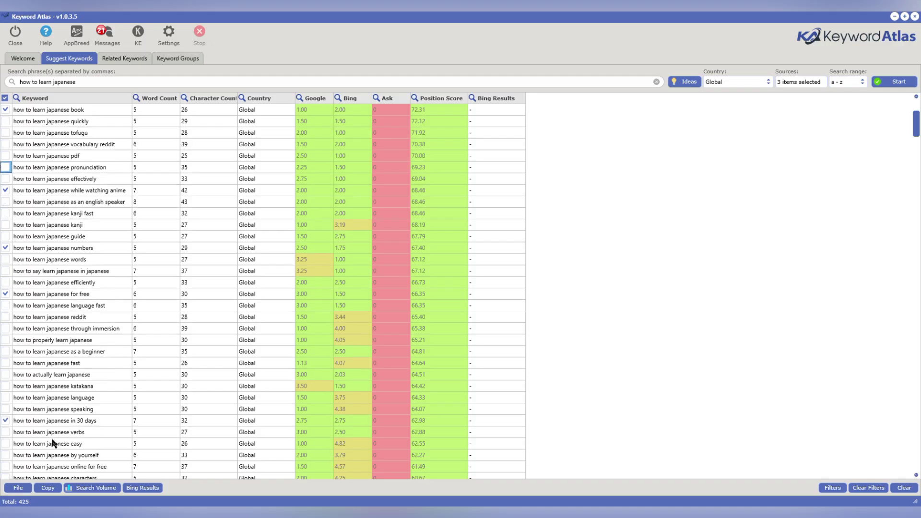
{"action": "left_click", "coordinate": [6, 466]}
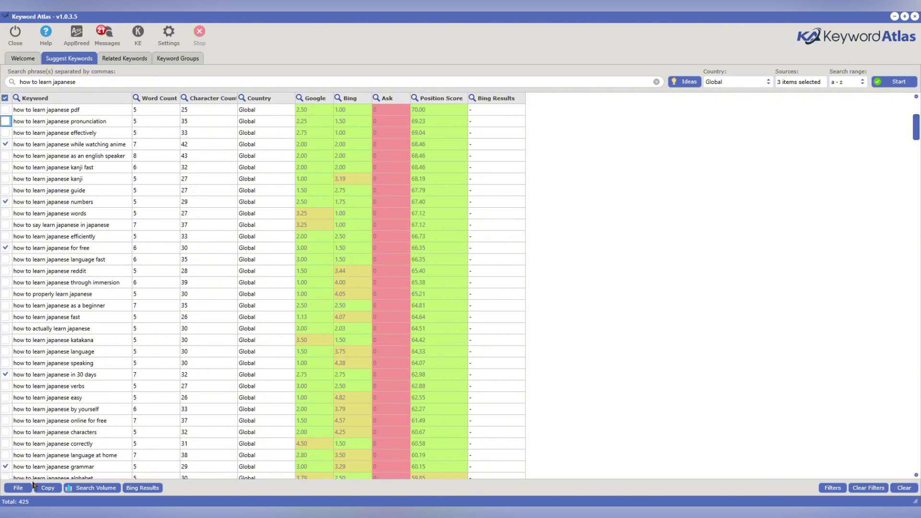
Copy the selected keywords and paste them into the empty untitled note in Notepad.
{"action": "left_click", "coordinate": [19, 488]}
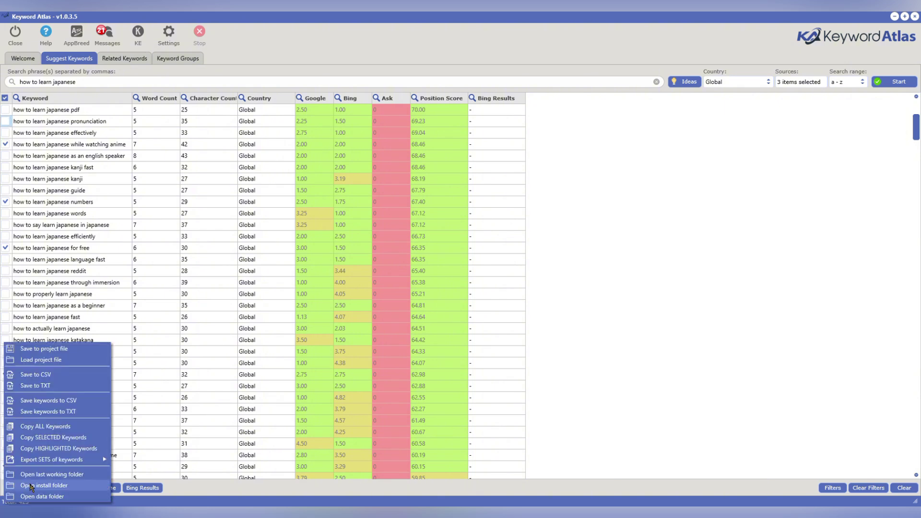
{"action": "left_click", "coordinate": [50, 442]}
{"action": "key", "text": "alt+Tab"}
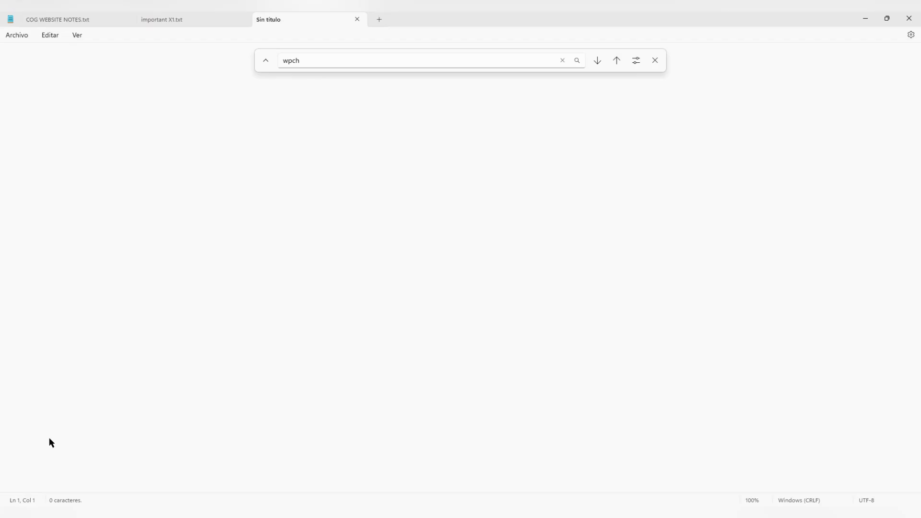
{"action": "left_click", "coordinate": [129, 281]}
{"action": "key", "text": "ctrl+v"}
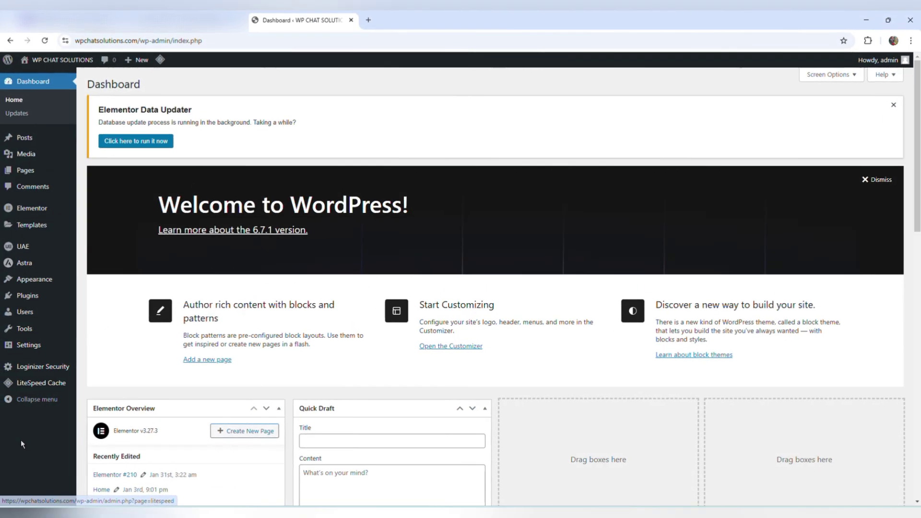
In the WordPress dashboard, create a new post, dismiss the backup notice and title it "How to learn japanese in 30 days".
{"action": "mouse_move", "coordinate": [28, 143]}
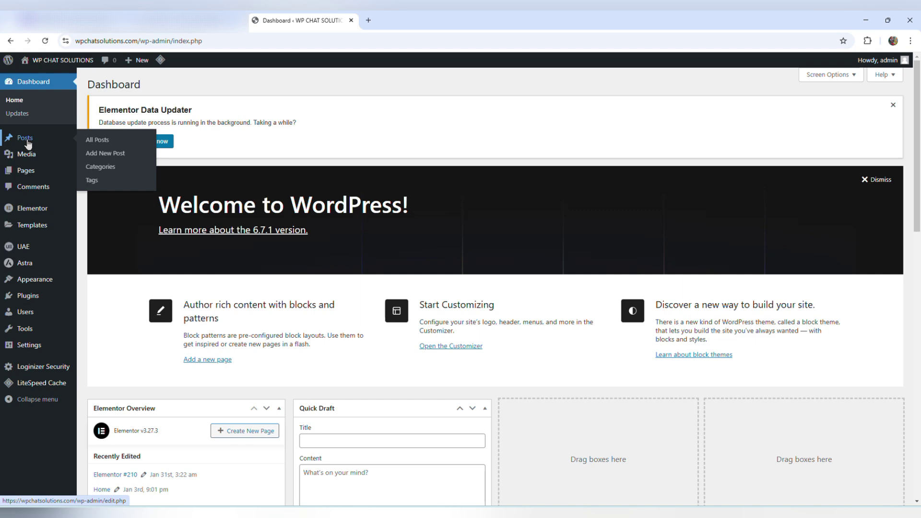
{"action": "left_click", "coordinate": [99, 155]}
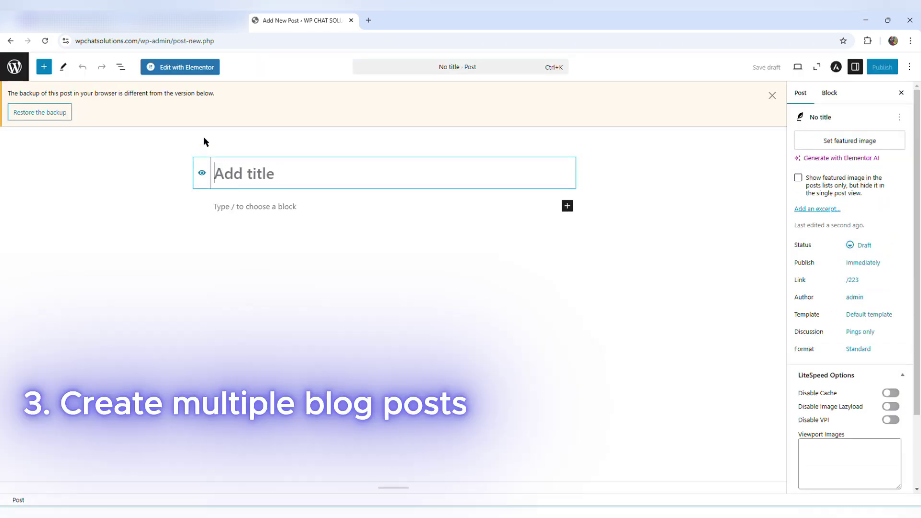
{"action": "left_click", "coordinate": [770, 94]}
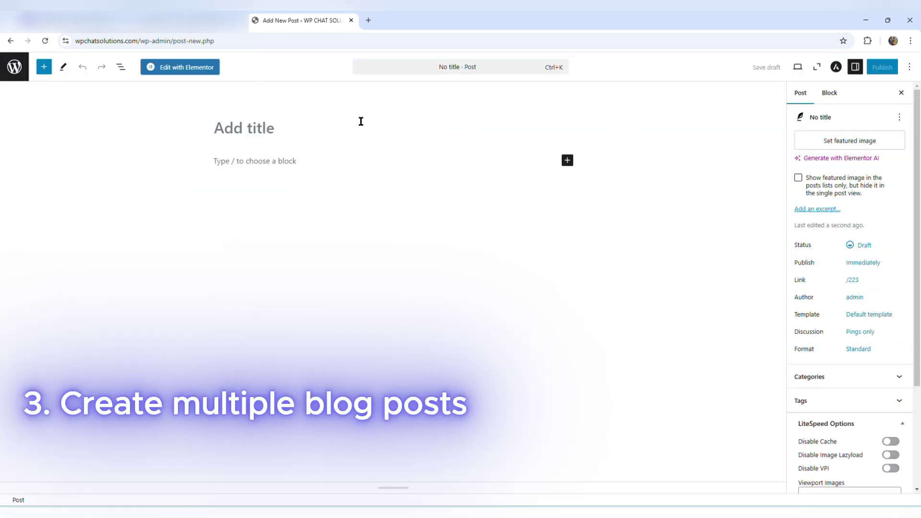
{"action": "left_click", "coordinate": [331, 127]}
{"action": "key", "text": "ctrl+v"}
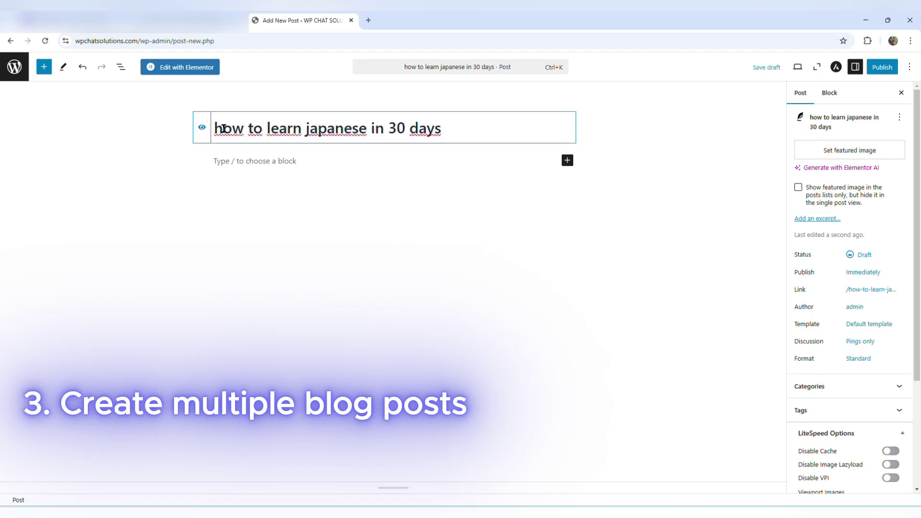
{"action": "left_click_drag", "start_coordinate": [222, 128], "coordinate": [217, 130]}
{"action": "type", "text": "H"}
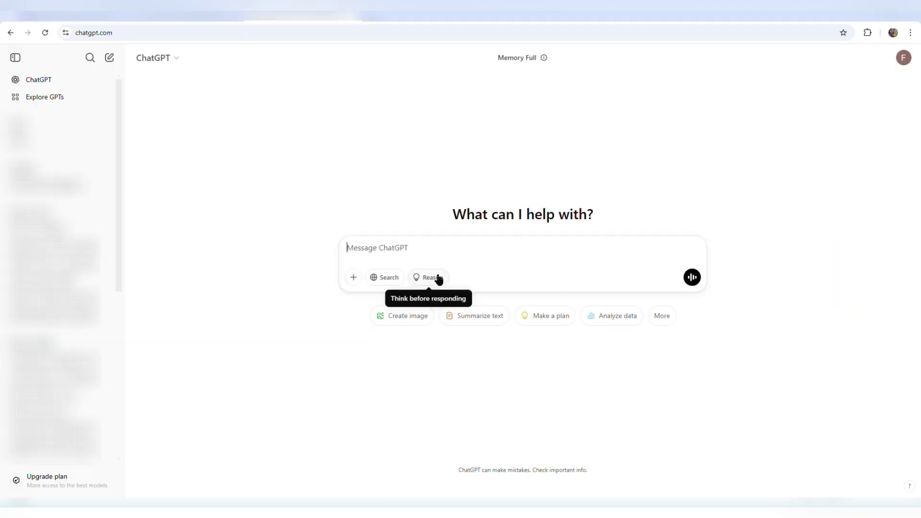
Ask ChatGPT to "Write a detailed article on how to learn japanese in 30 days".
{"action": "type", "text": "Write a de"}
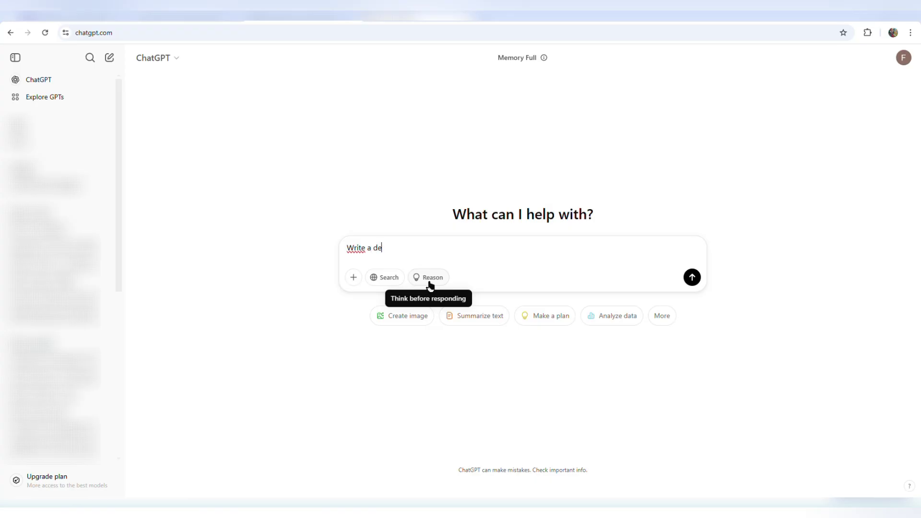
{"action": "type", "text": "tailed article on how to learn japanese in 30 d"}
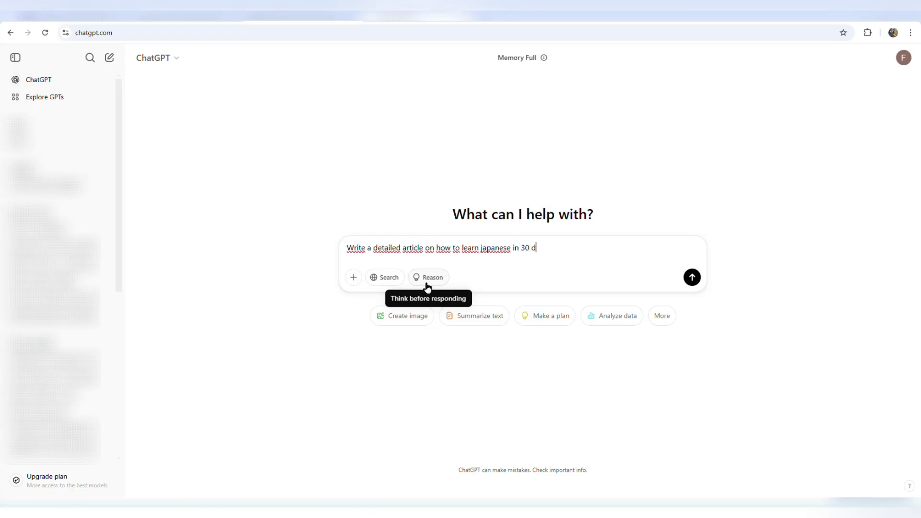
{"action": "type", "text": "ays"}
{"action": "key", "text": "Return"}
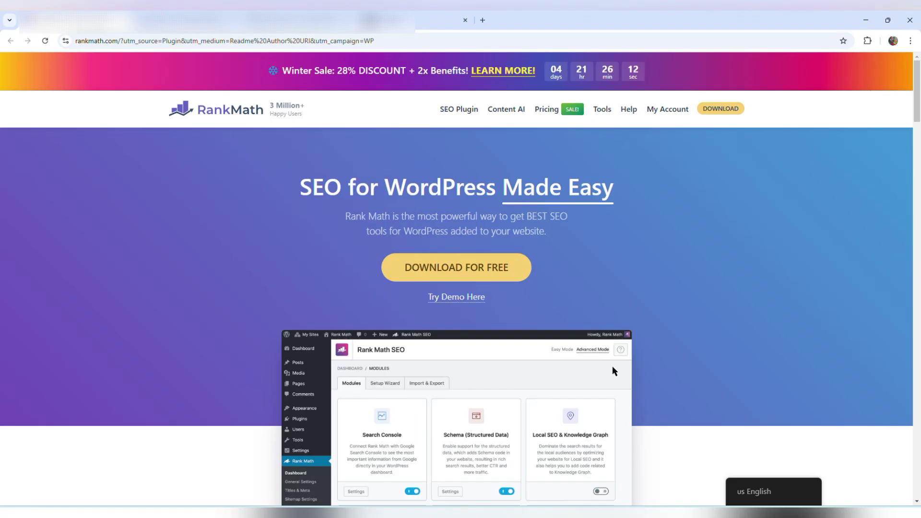
Examine the Rank Math homepage and a published post's Rank Math SEO checks, including the Additional and Title Readability sections.
{"action": "scroll", "coordinate": [219, 189], "scroll_direction": "down", "scroll_amount": 4}
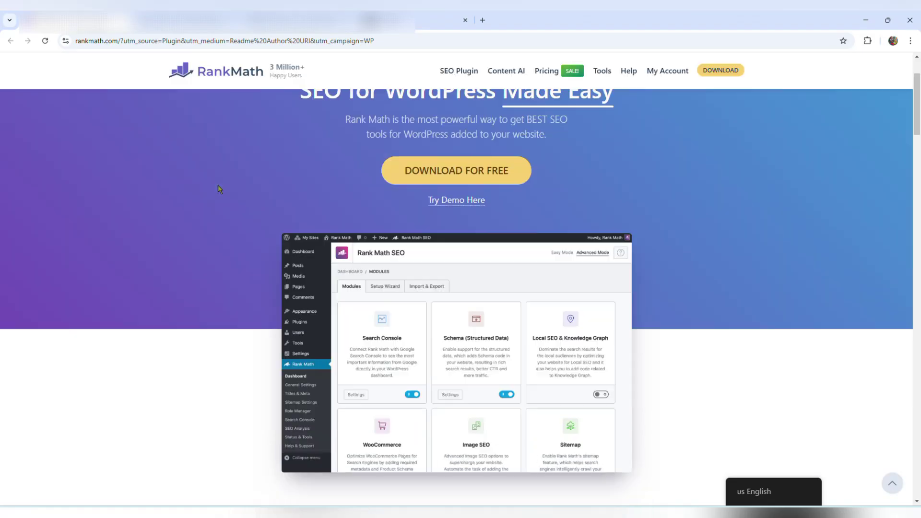
{"action": "scroll", "coordinate": [218, 186], "scroll_direction": "down", "scroll_amount": 7}
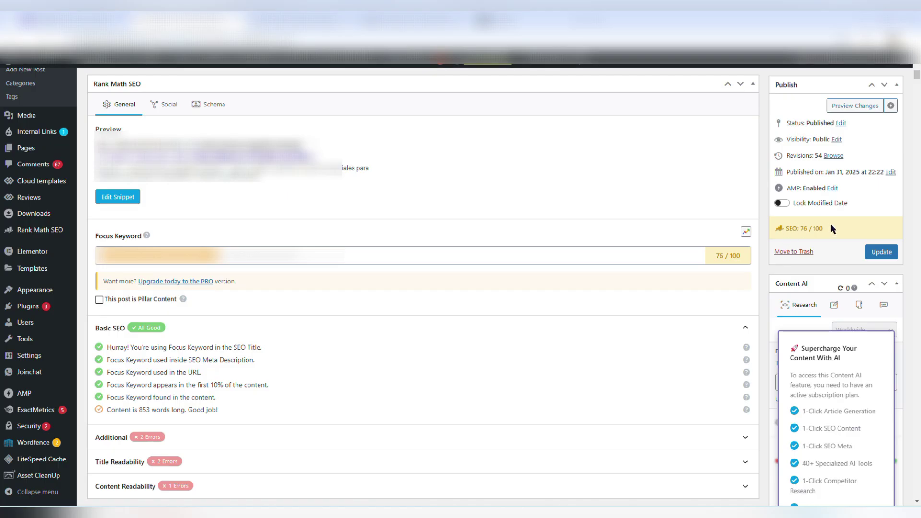
{"action": "left_click", "coordinate": [311, 22]}
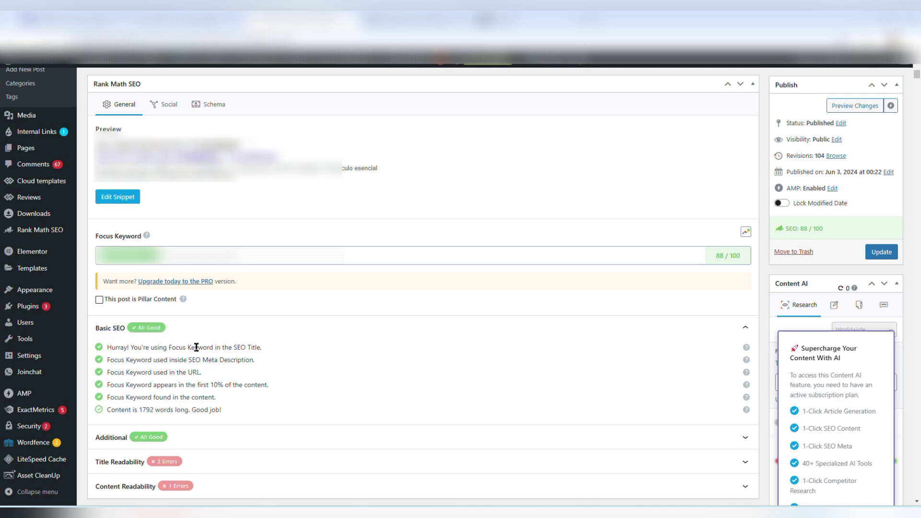
{"action": "scroll", "coordinate": [207, 394], "scroll_direction": "down", "scroll_amount": 1}
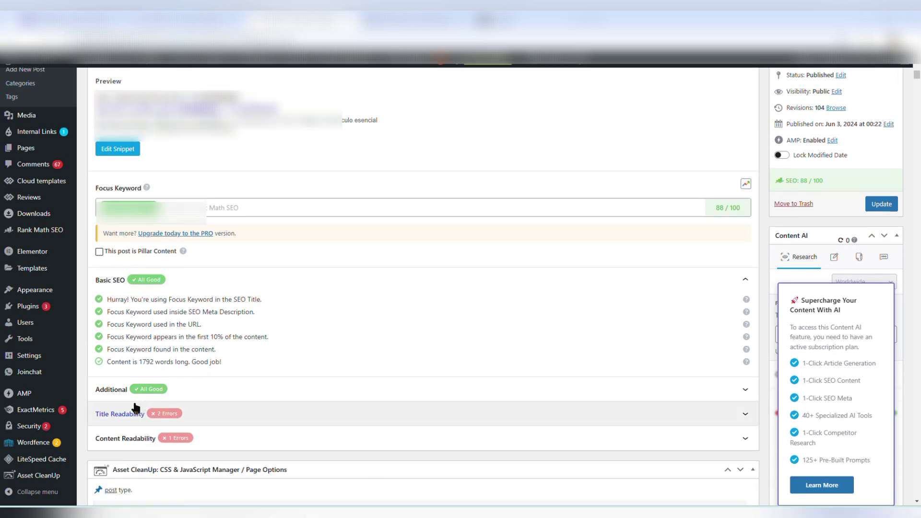
{"action": "left_click", "coordinate": [115, 392]}
{"action": "scroll", "coordinate": [158, 391], "scroll_direction": "down", "scroll_amount": 2}
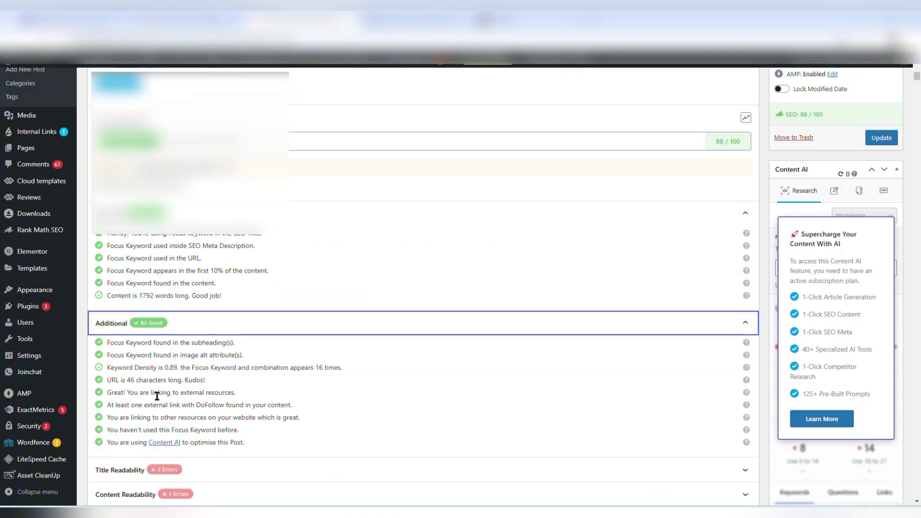
{"action": "scroll", "coordinate": [157, 396], "scroll_direction": "down", "scroll_amount": 1}
{"action": "left_click", "coordinate": [124, 425]}
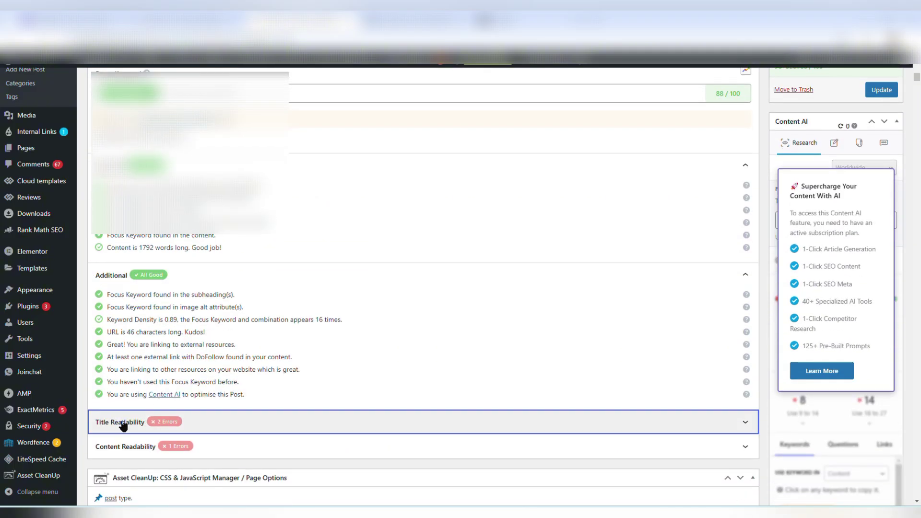
{"action": "scroll", "coordinate": [207, 422], "scroll_direction": "down", "scroll_amount": 2}
{"action": "scroll", "coordinate": [208, 422], "scroll_direction": "up", "scroll_amount": 1}
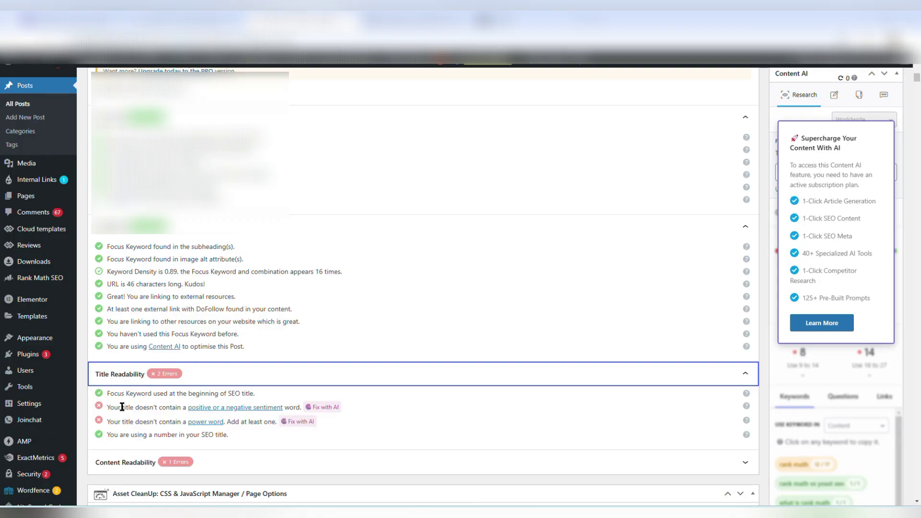
{"action": "scroll", "coordinate": [559, 376], "scroll_direction": "up", "scroll_amount": 5}
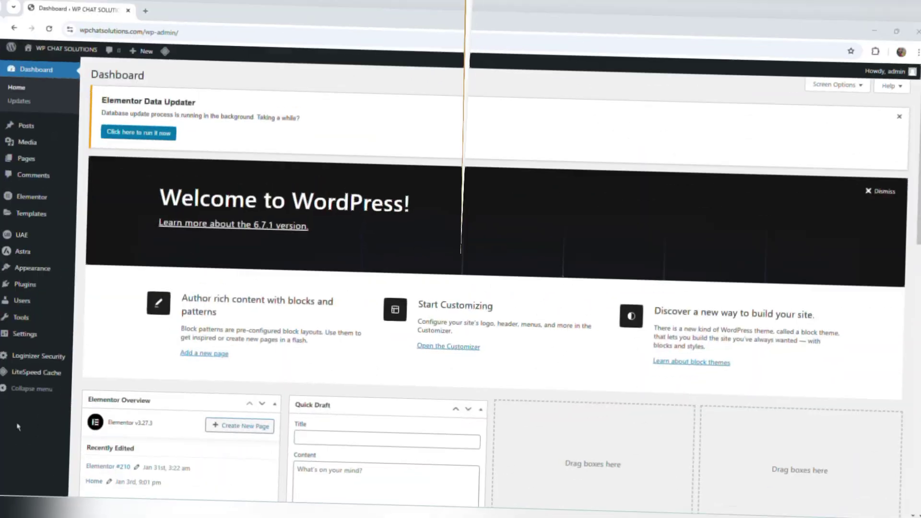
Search for "uae" among the plugins available to add to the WordPress site.
{"action": "mouse_move", "coordinate": [26, 251]}
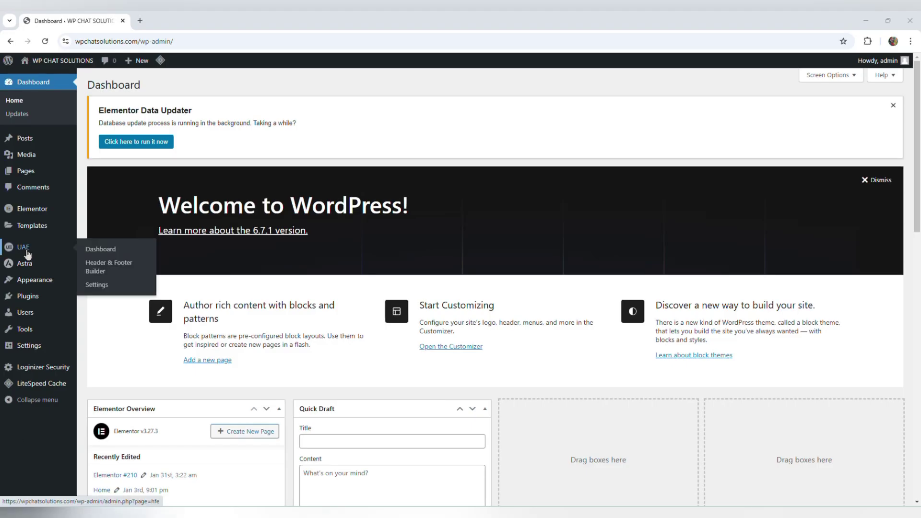
{"action": "mouse_move", "coordinate": [39, 300]}
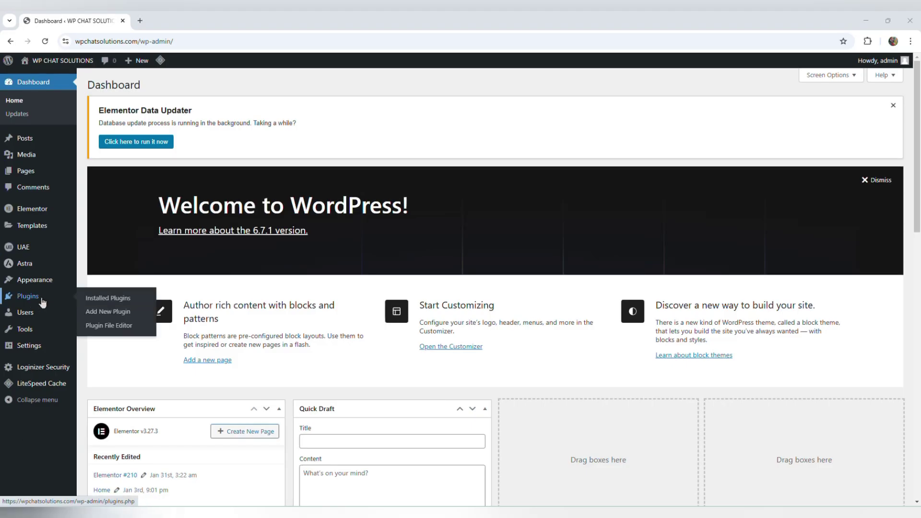
{"action": "left_click", "coordinate": [107, 316]}
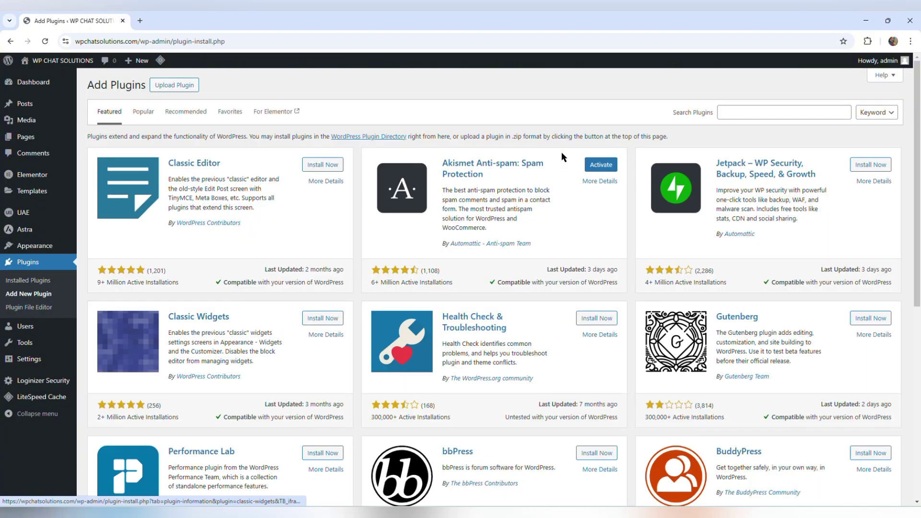
{"action": "left_click", "coordinate": [739, 110]}
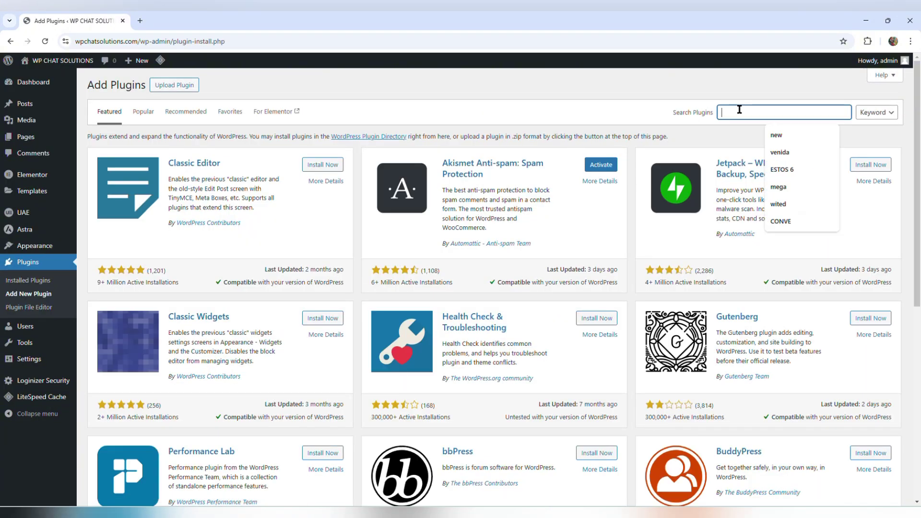
{"action": "type", "text": "uae"}
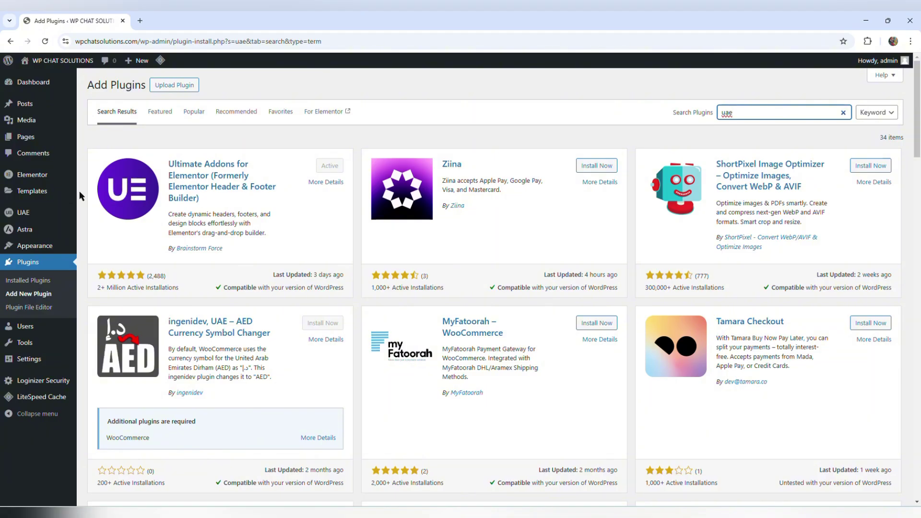
Create a new template in the UAE Header & Footer Builder and title it "Footer_x".
{"action": "mouse_move", "coordinate": [23, 212]}
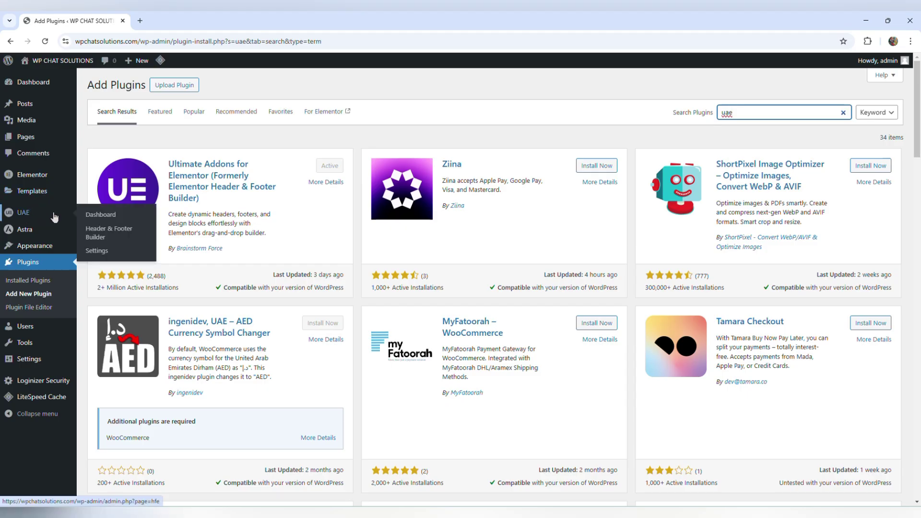
{"action": "left_click", "coordinate": [114, 237]}
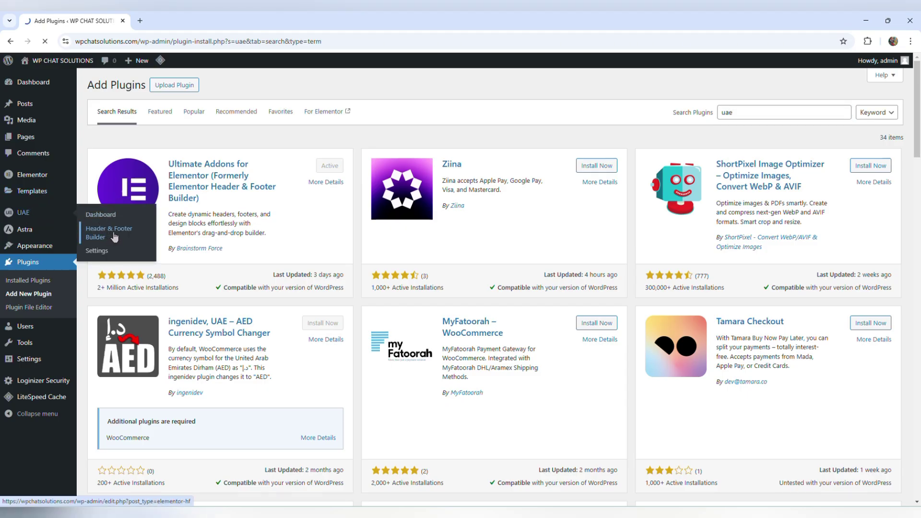
{"action": "left_click", "coordinate": [242, 121]}
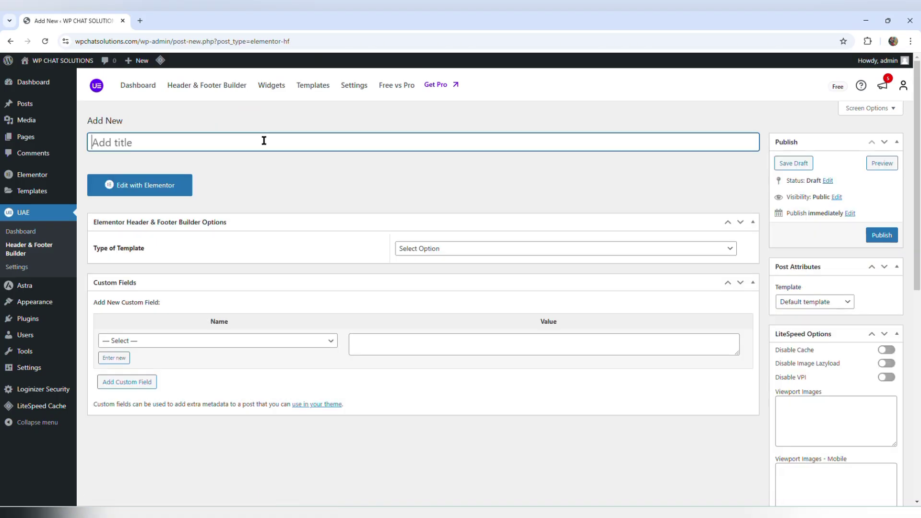
{"action": "type", "text": "F"}
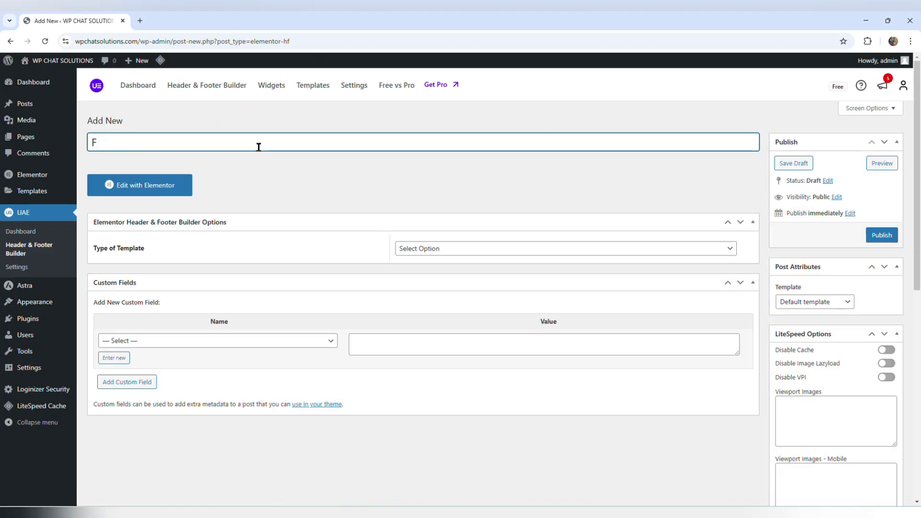
{"action": "type", "text": "ooter_x"}
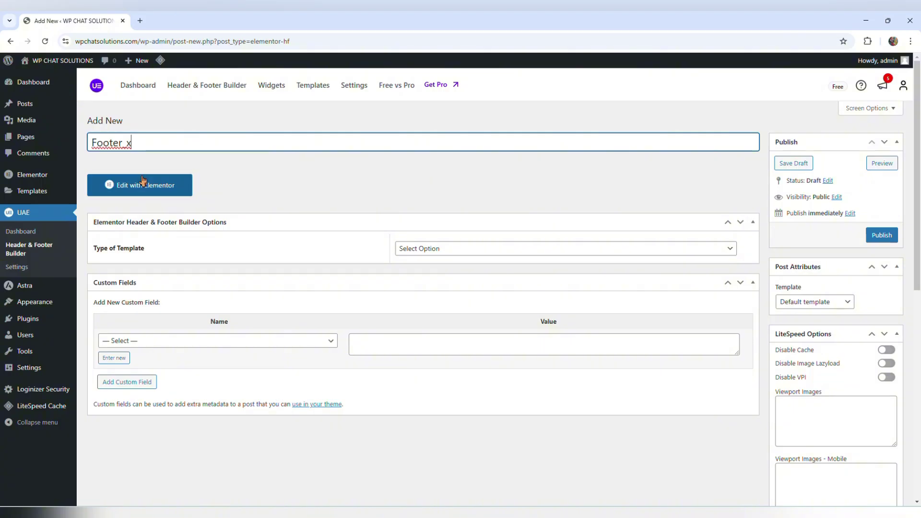
Open the Footer_x template in the Elementor editor and add a Flexbox container with two equal columns.
{"action": "left_click", "coordinate": [175, 187]}
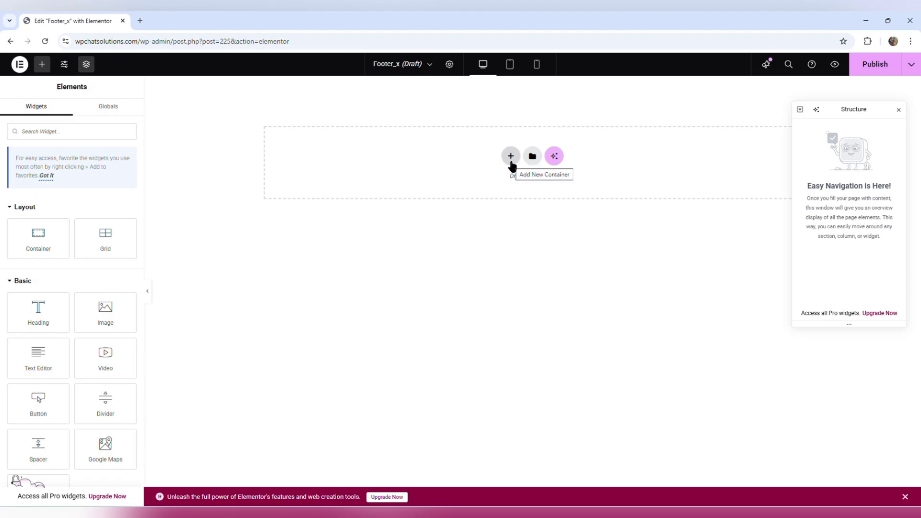
{"action": "left_click", "coordinate": [511, 158]}
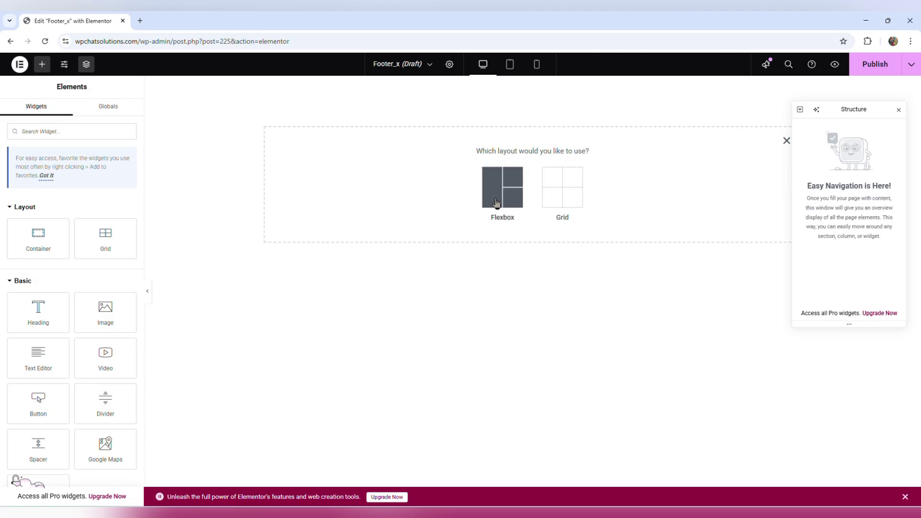
{"action": "left_click", "coordinate": [495, 203]}
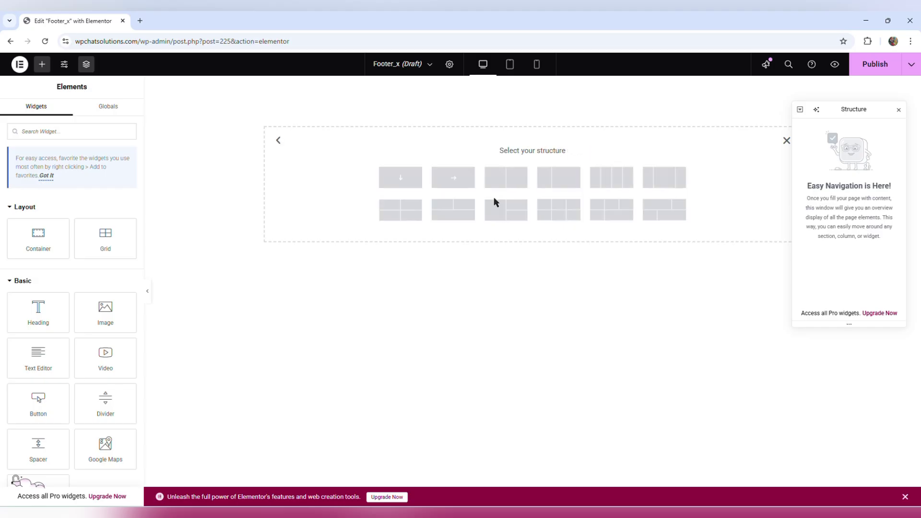
{"action": "left_click", "coordinate": [518, 185]}
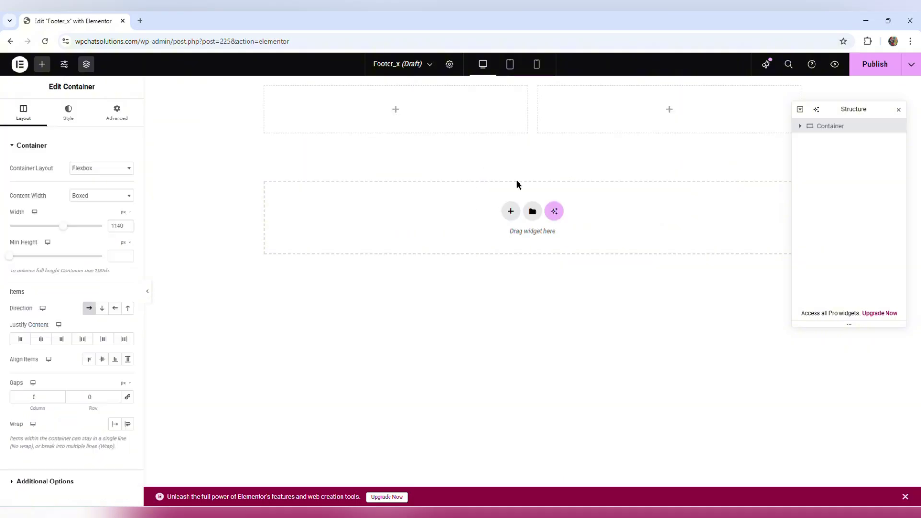
Add a Heading widget to the container's first column and set its title to "Contact Us".
{"action": "left_click", "coordinate": [396, 111]}
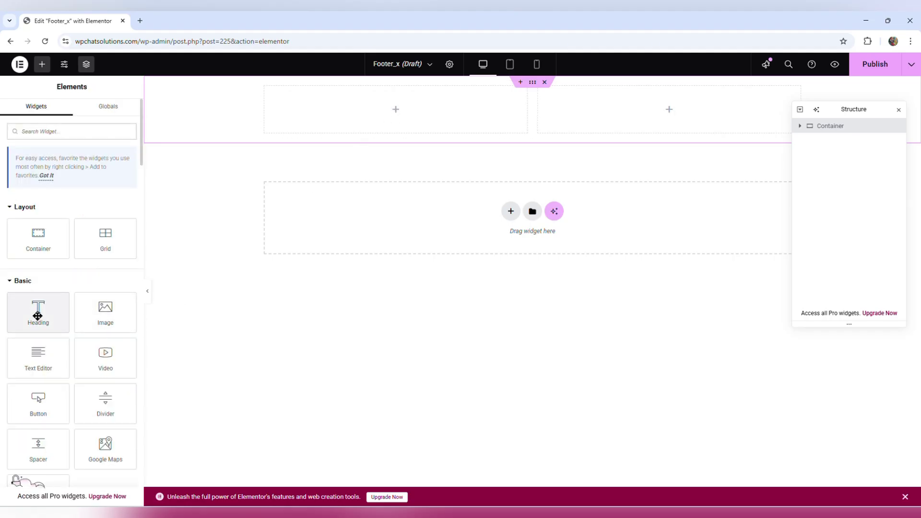
{"action": "left_click_drag", "start_coordinate": [38, 315], "coordinate": [386, 126]}
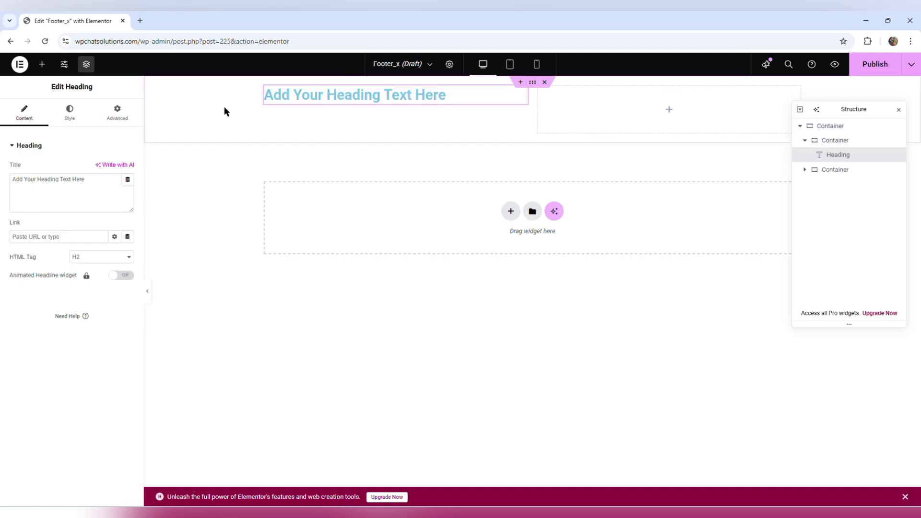
{"action": "left_click_drag", "start_coordinate": [88, 179], "coordinate": [4, 195]}
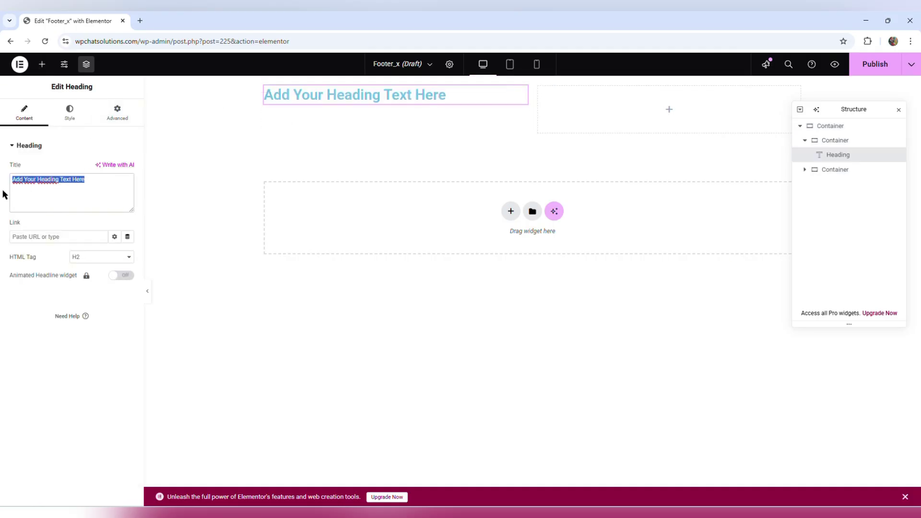
{"action": "type", "text": "Contac"}
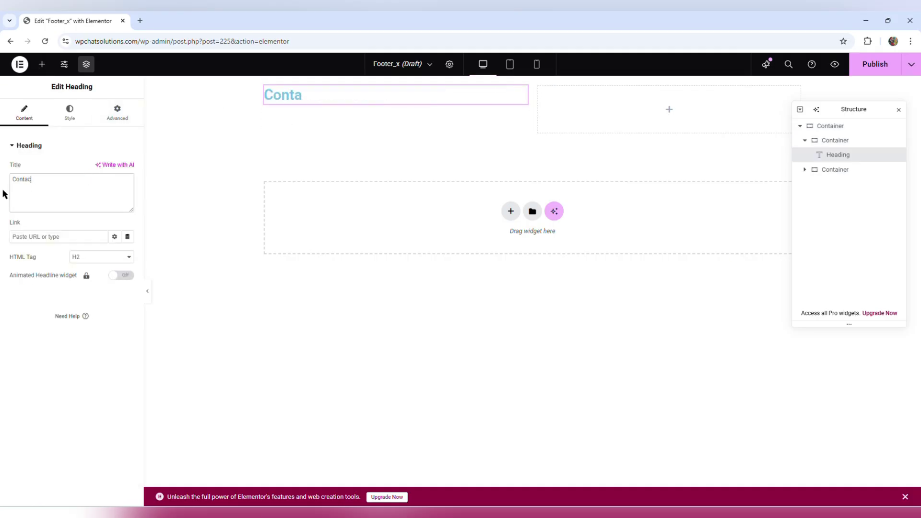
{"action": "type", "text": "t Us"}
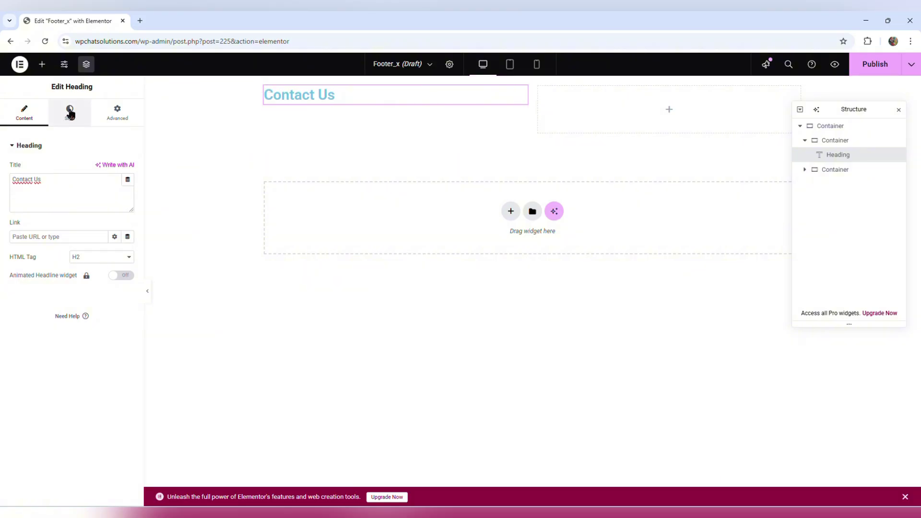
Centre-align the "Contact Us" heading and set its column container's Justify Content to center.
{"action": "left_click", "coordinate": [79, 113]}
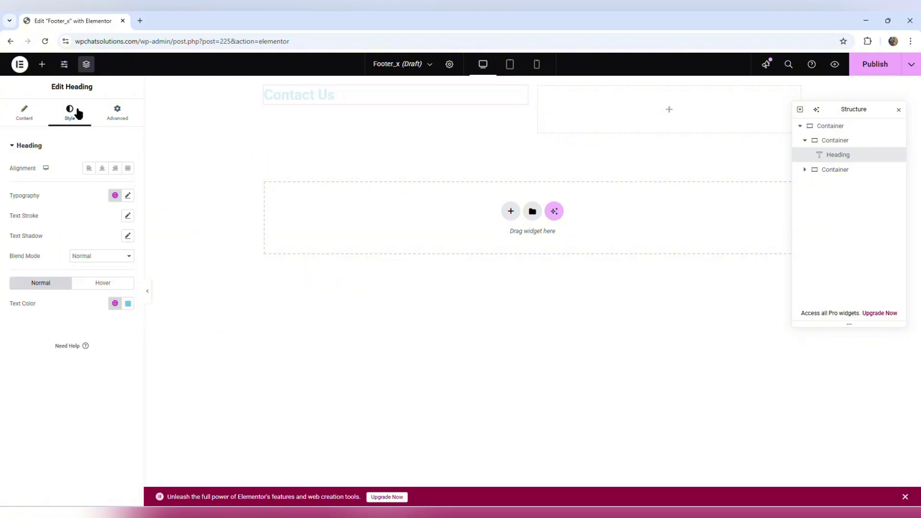
{"action": "left_click", "coordinate": [102, 168]}
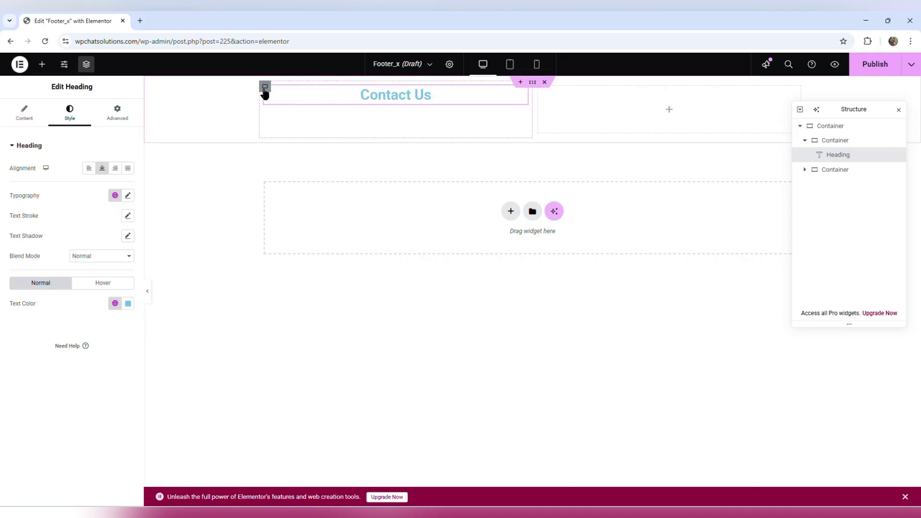
{"action": "left_click", "coordinate": [264, 88]}
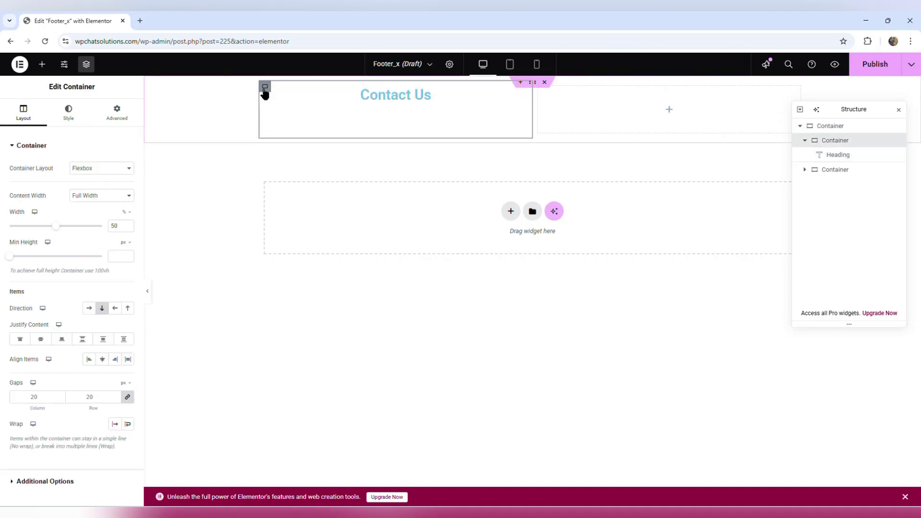
{"action": "left_click", "coordinate": [41, 339]}
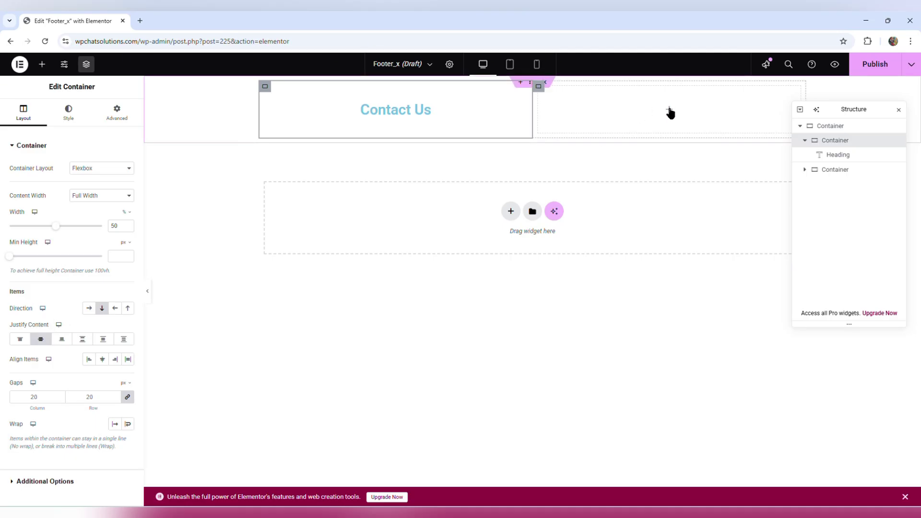
Add a Button widget to the empty second column and set its text to "Whatapp".
{"action": "left_click", "coordinate": [42, 64]}
{"action": "left_click_drag", "start_coordinate": [39, 402], "coordinate": [664, 113]}
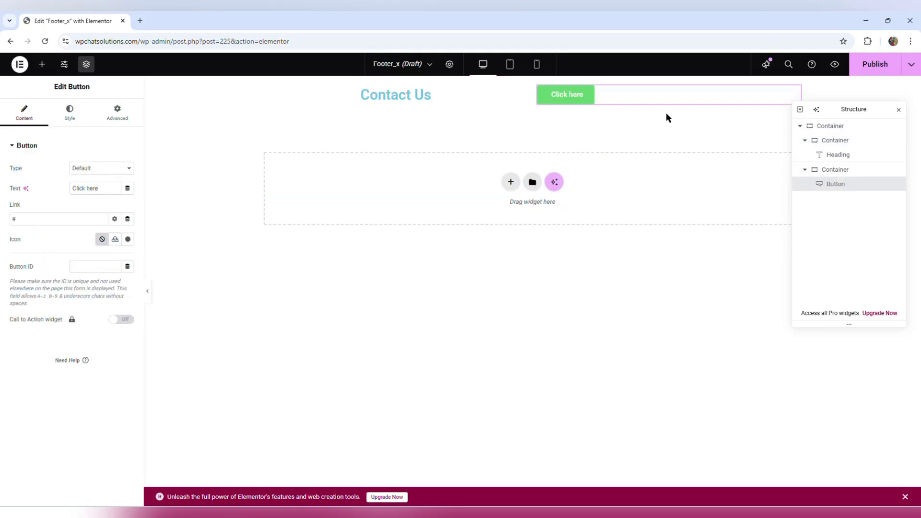
{"action": "left_click_drag", "start_coordinate": [97, 187], "coordinate": [54, 191]}
{"action": "type", "text": "Whatapp"}
Insert the outlined WhatsApp icon from the icon library into the button and set its icon position to End.
{"action": "left_click", "coordinate": [127, 240]}
{"action": "left_click", "coordinate": [405, 133]}
{"action": "type", "text": "w"}
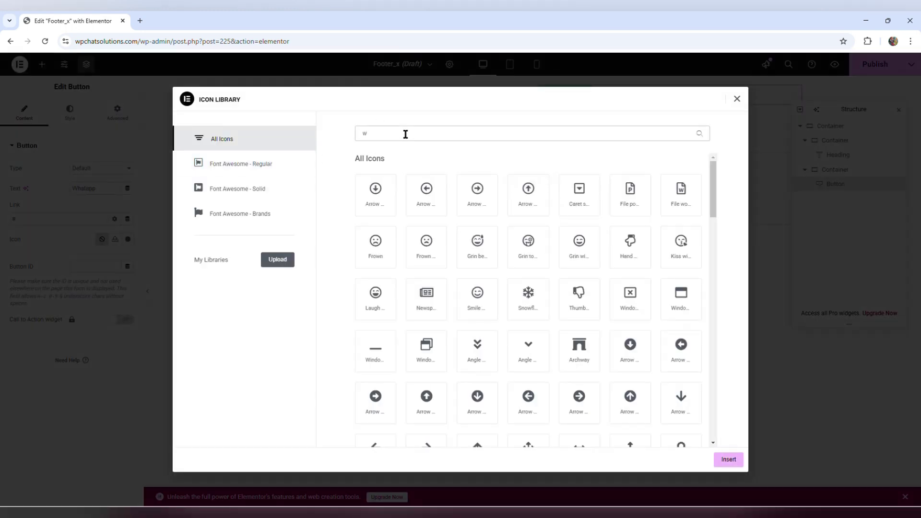
{"action": "type", "text": "ha"}
{"action": "left_click", "coordinate": [373, 196]}
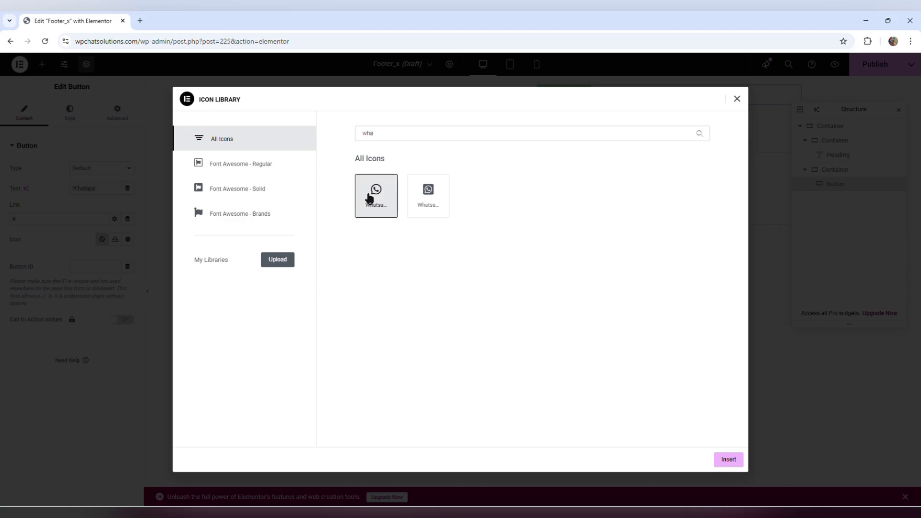
{"action": "left_click", "coordinate": [739, 461]}
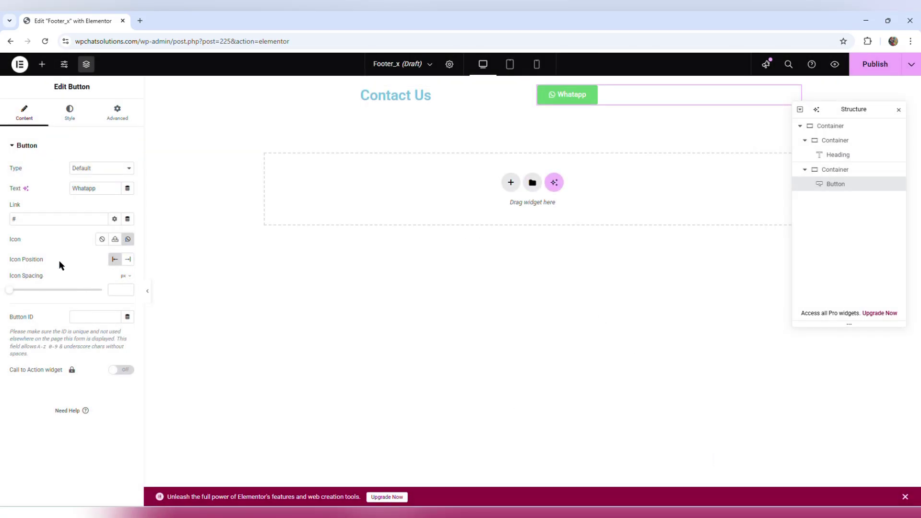
{"action": "left_click", "coordinate": [128, 260]}
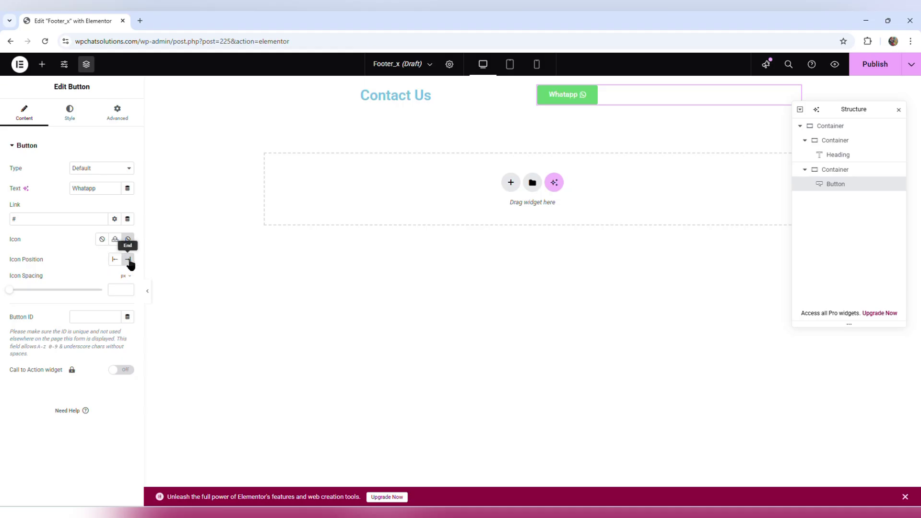
Set the second column container's Justify Content to center and the button's position to center.
{"action": "left_click", "coordinate": [539, 89]}
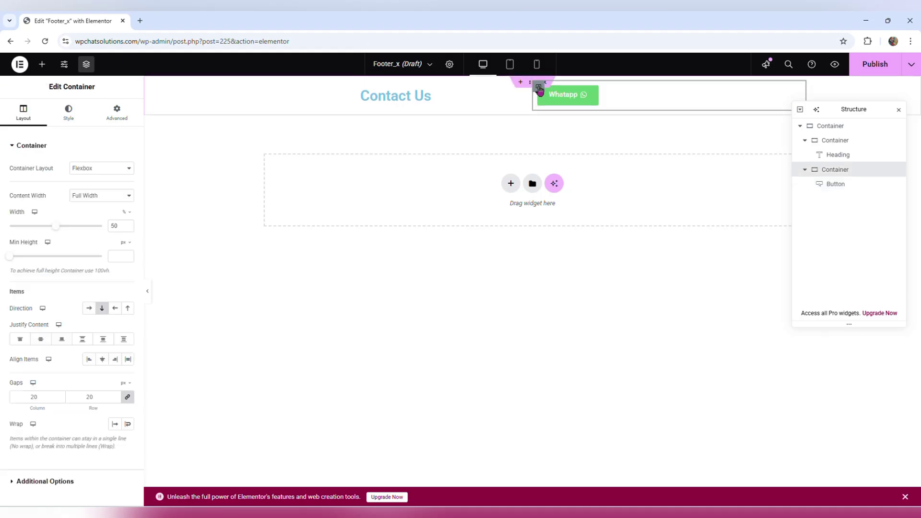
{"action": "left_click", "coordinate": [40, 341]}
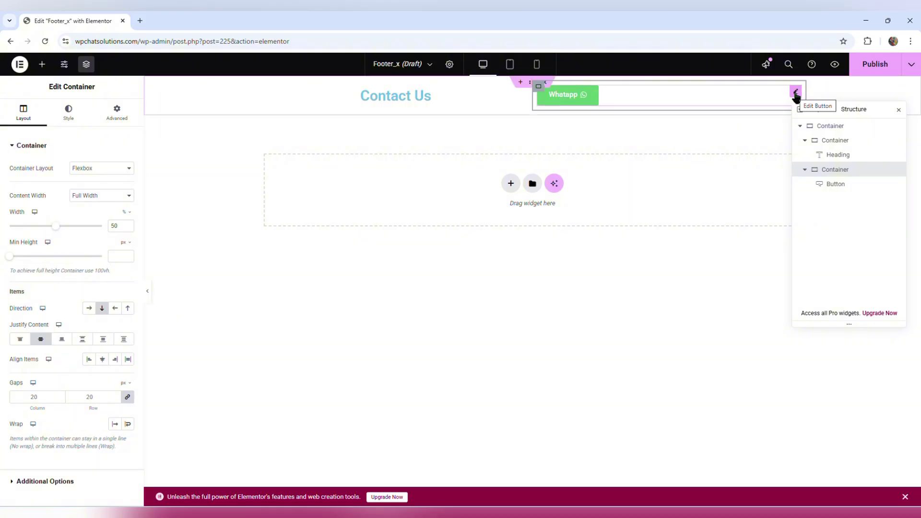
{"action": "left_click", "coordinate": [795, 93]}
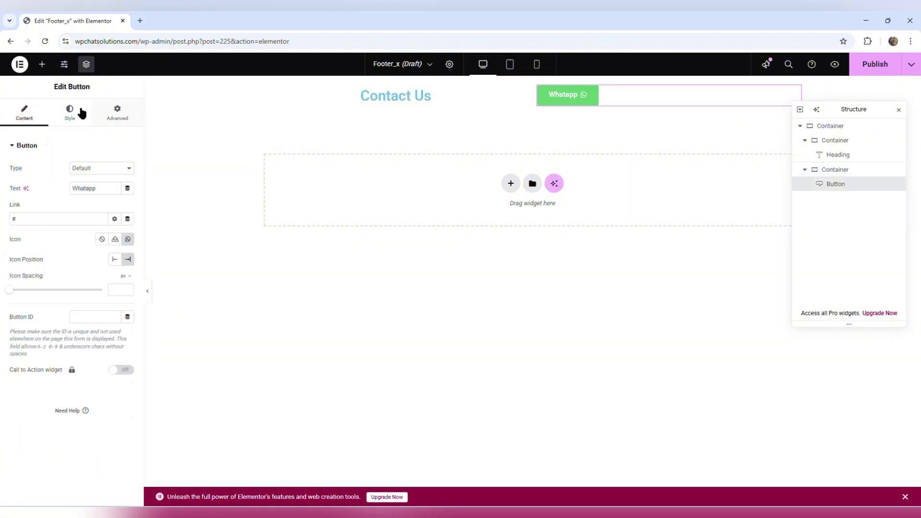
{"action": "left_click", "coordinate": [70, 111]}
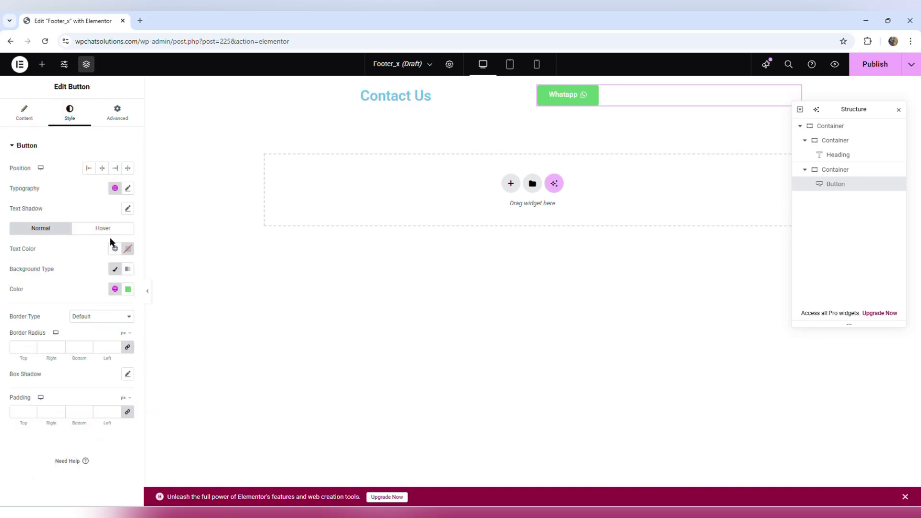
{"action": "left_click", "coordinate": [103, 168]}
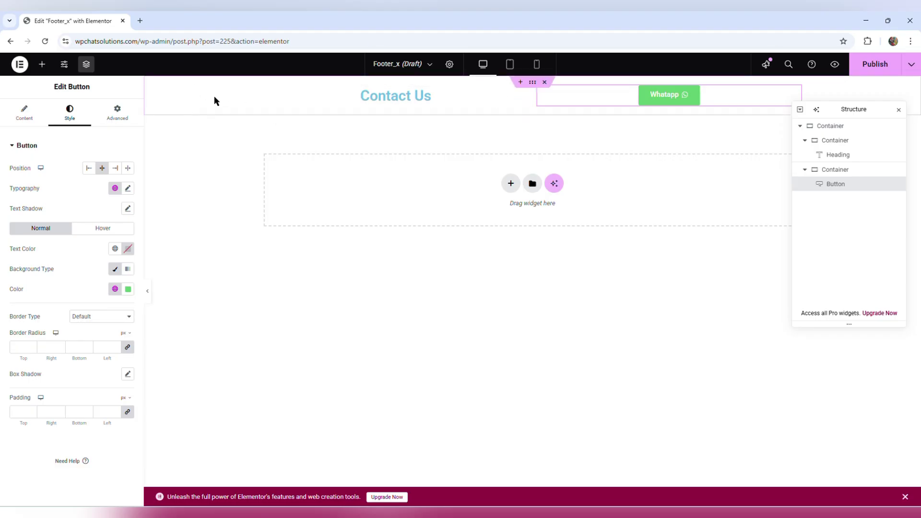
Give the outer footer container a classic background in black, #000000.
{"action": "left_click", "coordinate": [532, 83]}
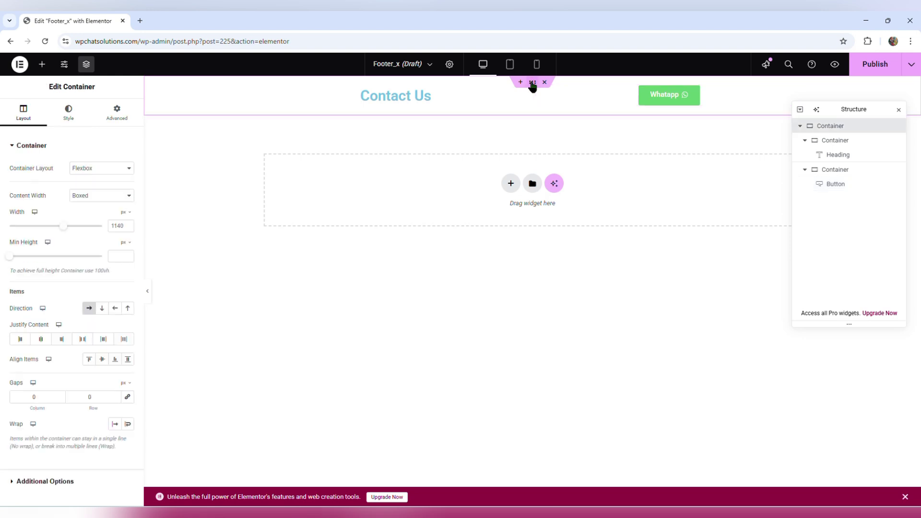
{"action": "left_click", "coordinate": [76, 112]}
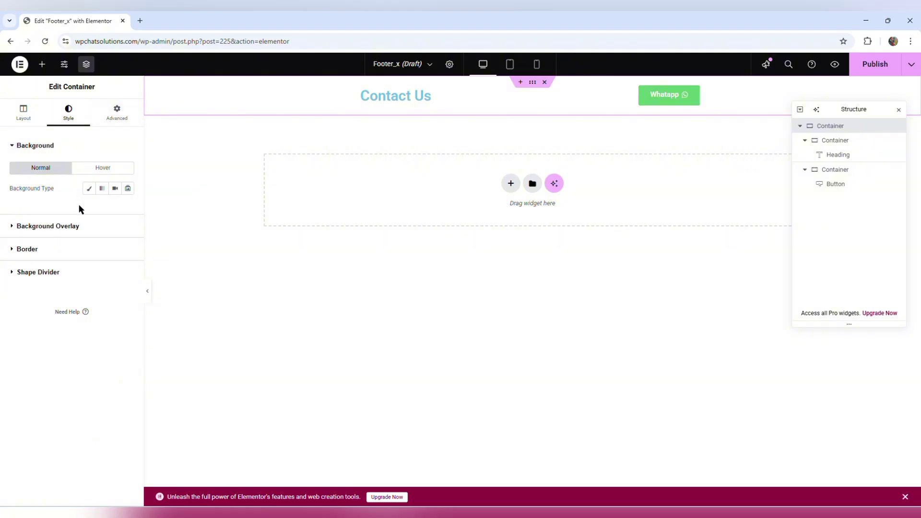
{"action": "left_click", "coordinate": [88, 189]}
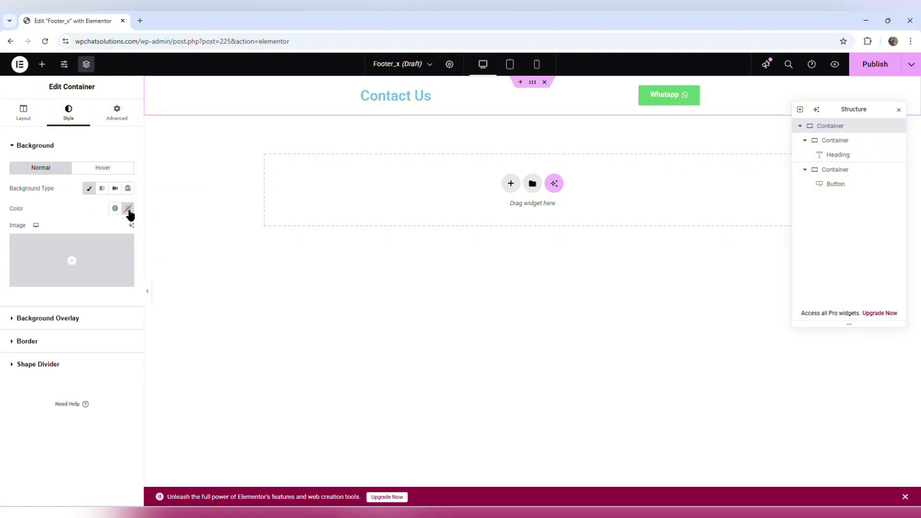
{"action": "left_click", "coordinate": [128, 208]}
{"action": "left_click_drag", "start_coordinate": [109, 285], "coordinate": [62, 320]}
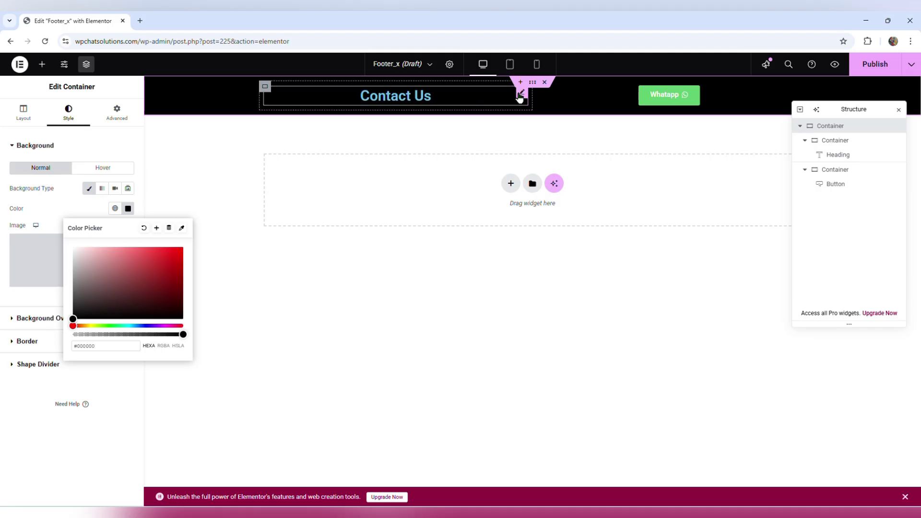
Change the "Contact Us" heading's text colour to near-white, #F5F5F5.
{"action": "left_click", "coordinate": [522, 93]}
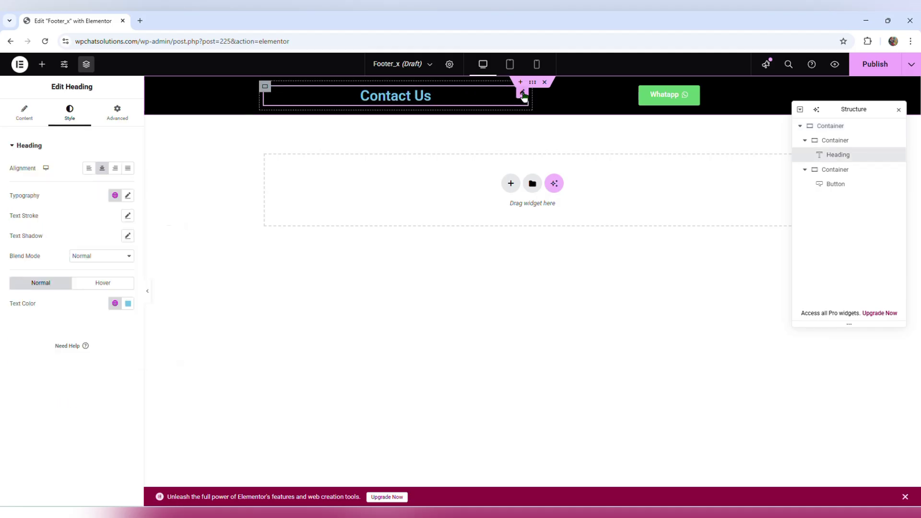
{"action": "left_click", "coordinate": [128, 303]}
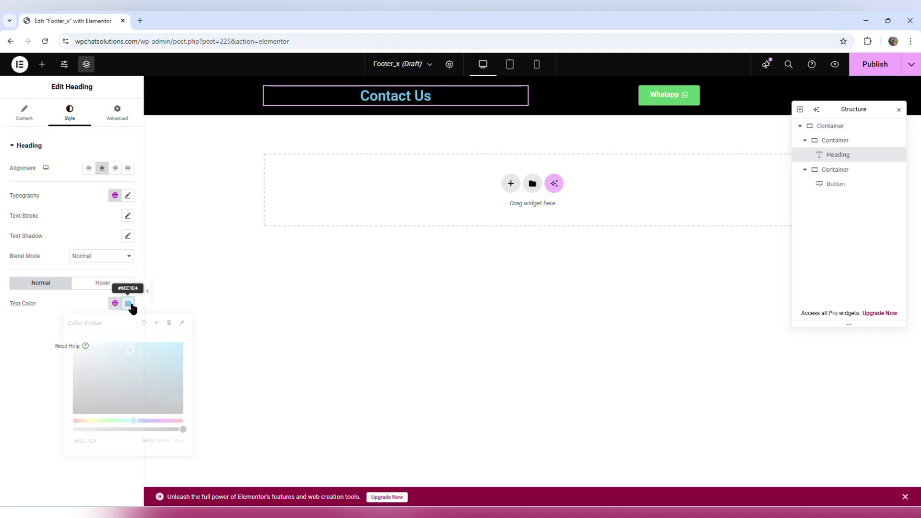
{"action": "left_click", "coordinate": [136, 342]}
{"action": "left_click_drag", "start_coordinate": [137, 343], "coordinate": [66, 348]}
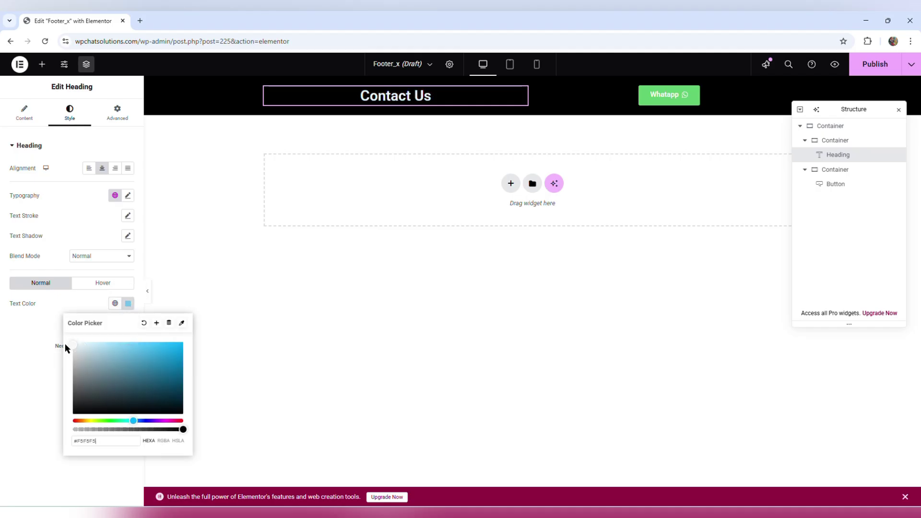
{"action": "left_click", "coordinate": [376, 318]}
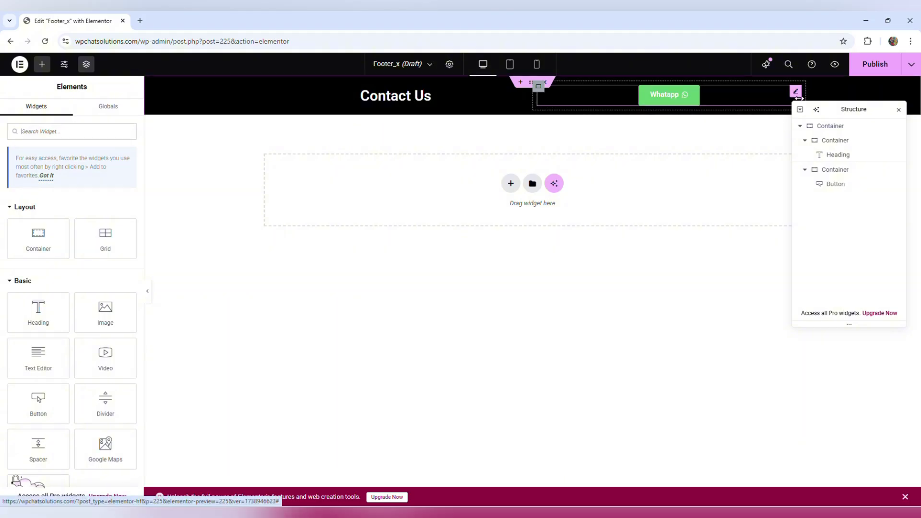
Correct the button's text in the second column to "WhatsApp".
{"action": "left_click", "coordinate": [794, 92]}
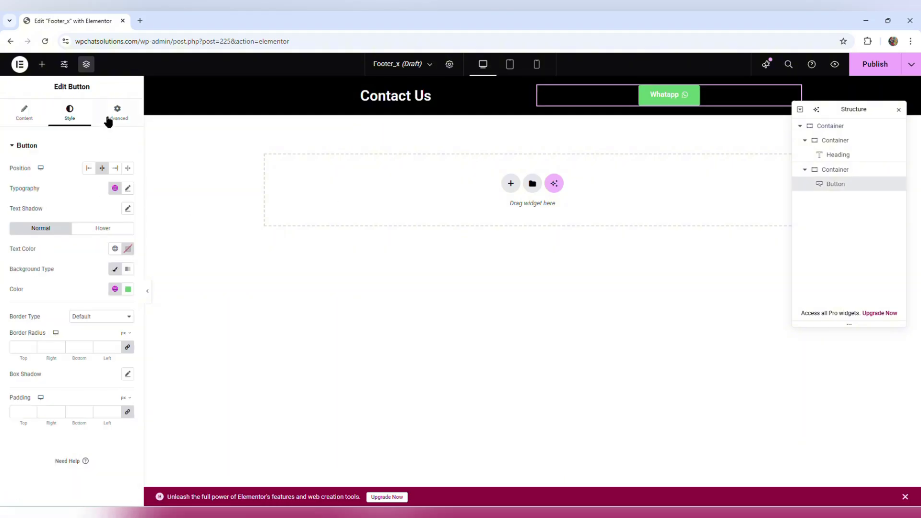
{"action": "left_click", "coordinate": [24, 111]}
{"action": "double_click", "coordinate": [81, 188]}
{"action": "type", "text": "W"}
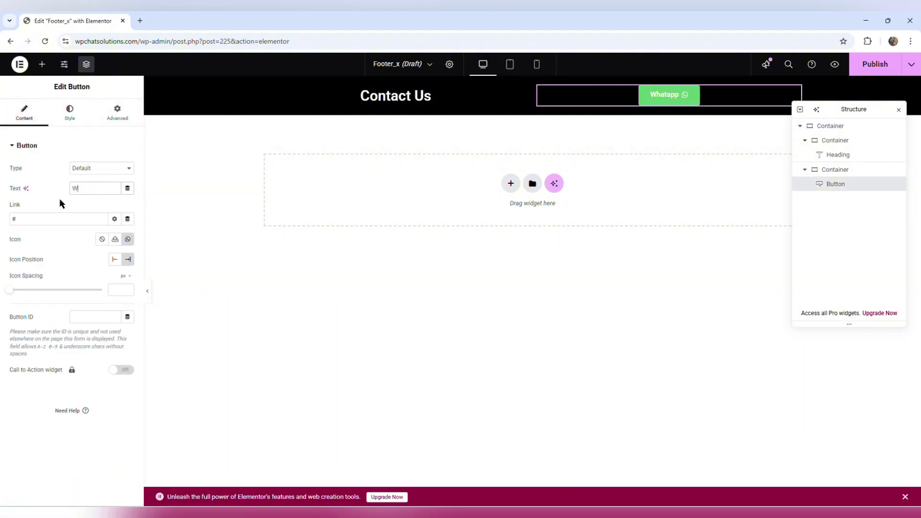
{"action": "type", "text": "hatsA"}
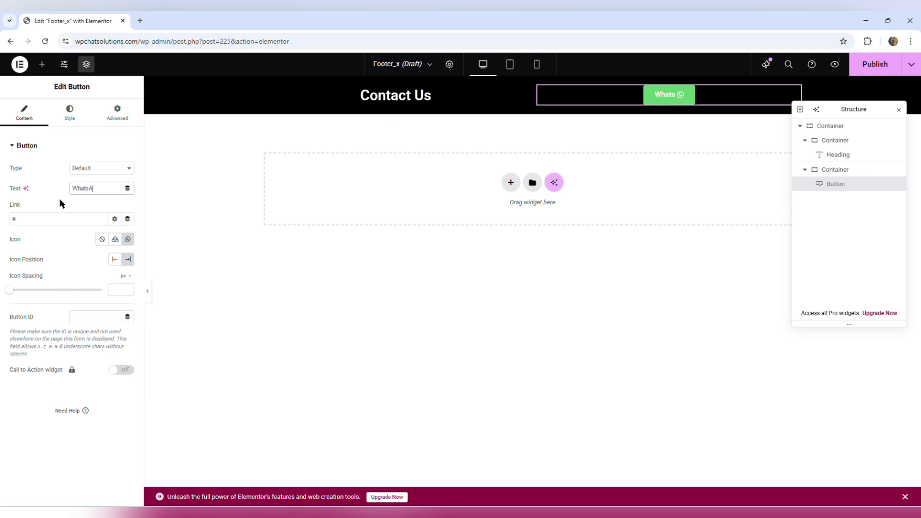
{"action": "type", "text": "pp"}
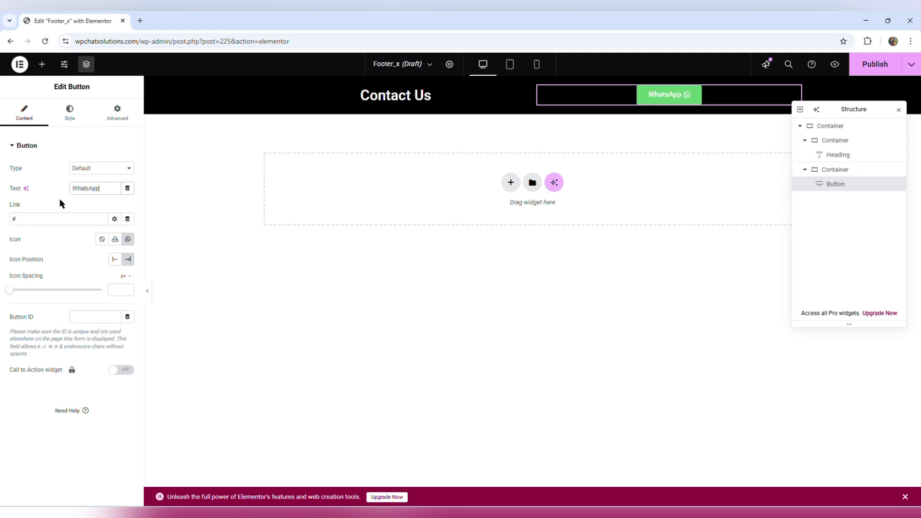
{"action": "left_click", "coordinate": [365, 341]}
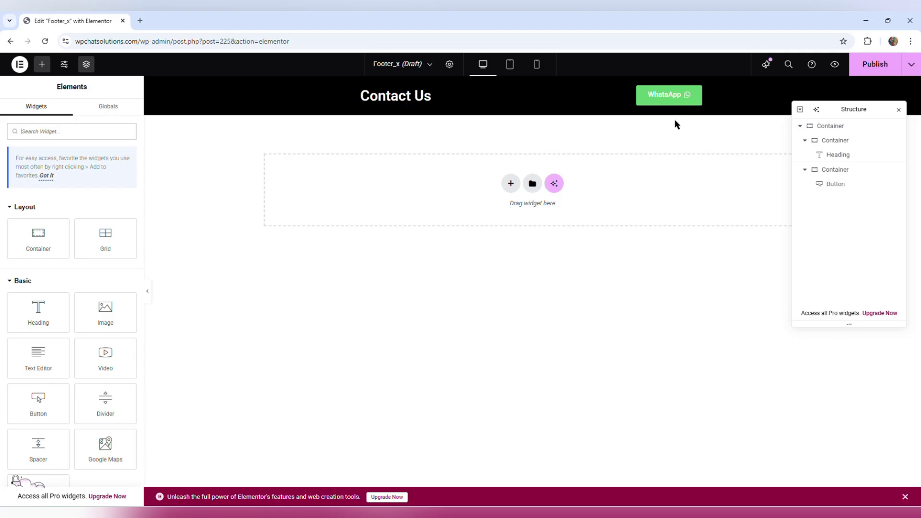
{"action": "left_click", "coordinate": [737, 99]}
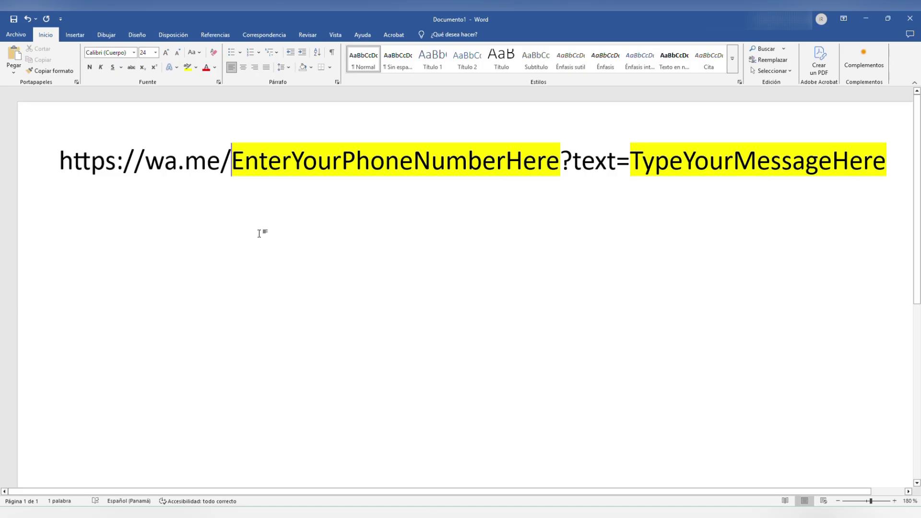
In the Word document, replace the EnterYourPhoneNumberHere placeholder in the wa.me link with the WhatsApp phone number, including "+" and country code.
{"action": "left_click_drag", "start_coordinate": [234, 155], "coordinate": [532, 151]}
{"action": "left_click_drag", "start_coordinate": [553, 149], "coordinate": [555, 152]}
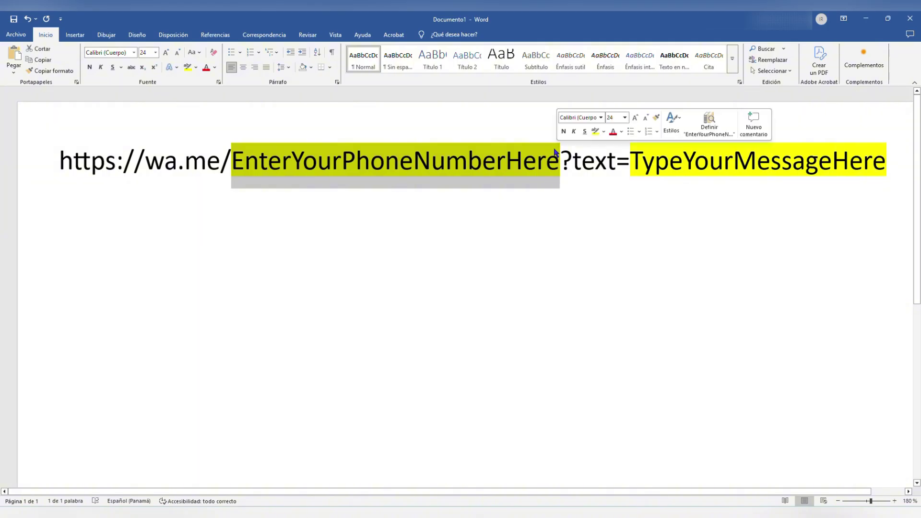
{"action": "type", "text": "+"}
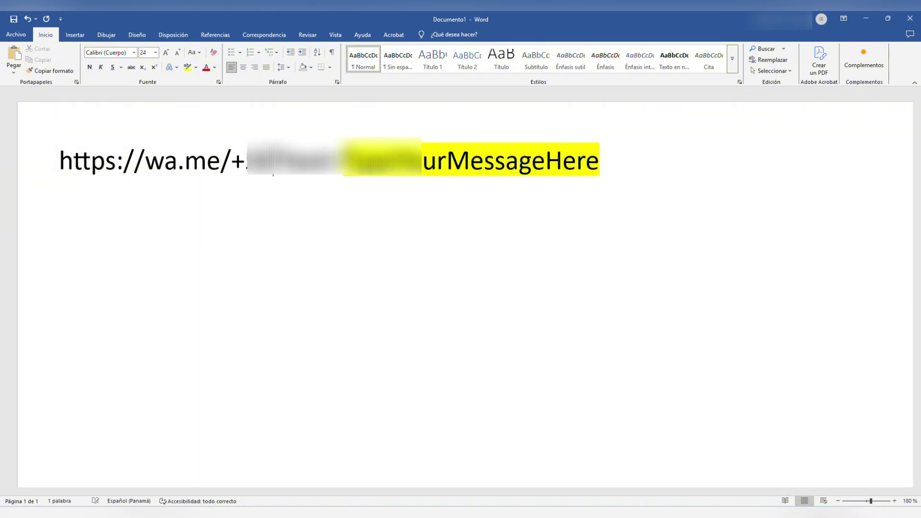
{"action": "type", "text": "5070000000"}
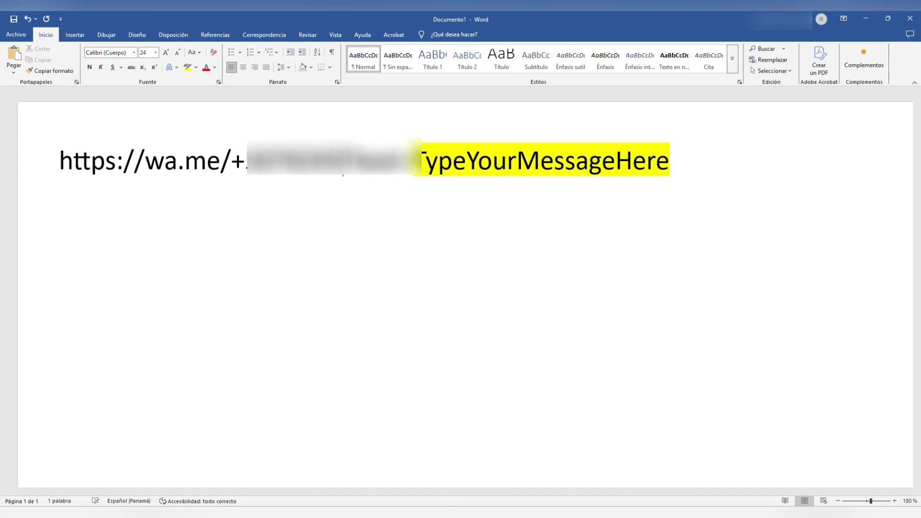
{"action": "type", "text": "0"}
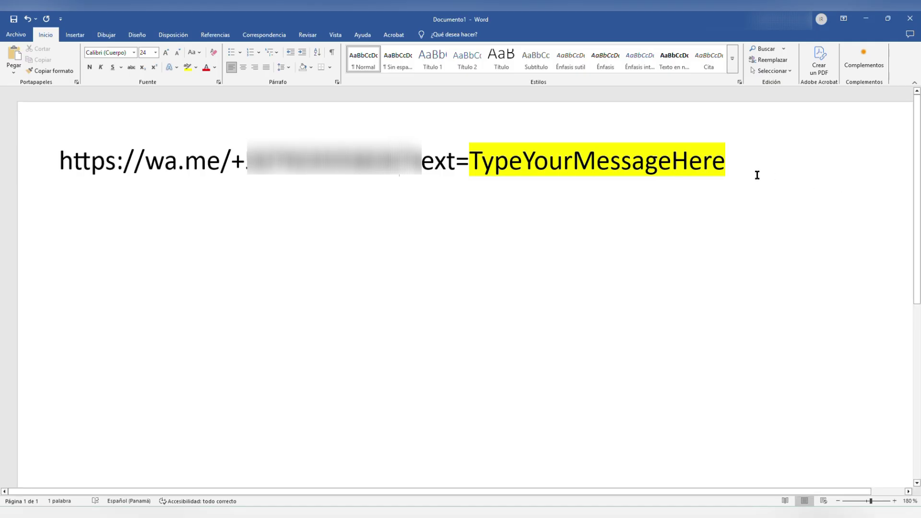
Replace the TypeYourMessageHere placeholder at the end of the wa.me link with the message "I need more info".
{"action": "left_click_drag", "start_coordinate": [756, 173], "coordinate": [469, 189]}
{"action": "key", "text": "BackSpace"}
{"action": "type", "text": "I ne"}
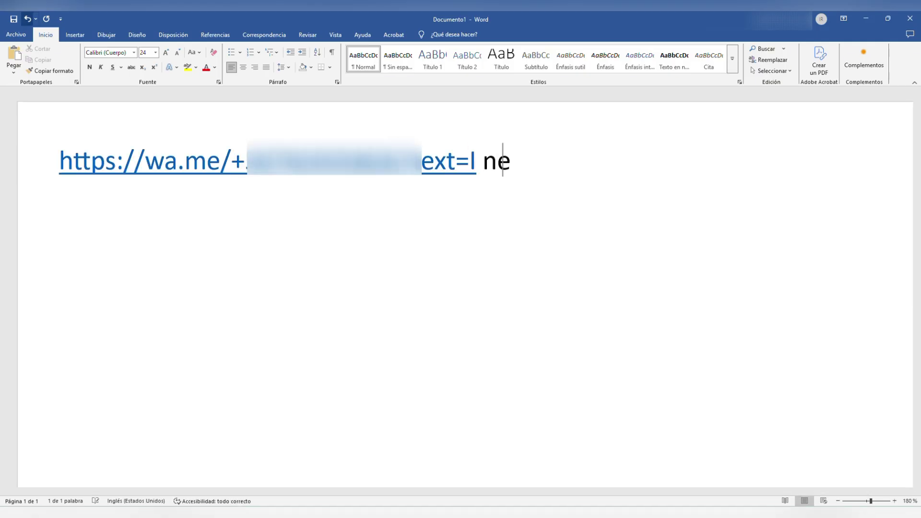
{"action": "type", "text": "ed more info"}
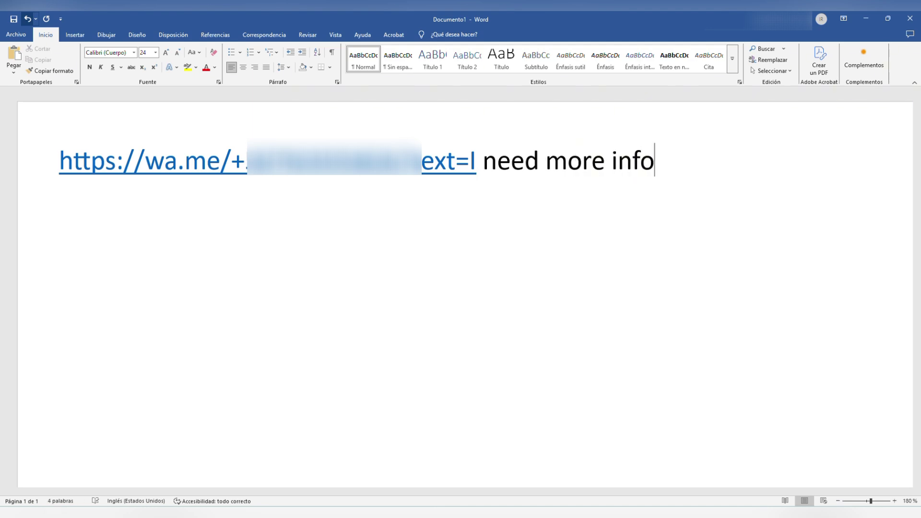
Copy the whole wa.me link with its message and paste it as the WhatsApp button's link in Elementor, replacing "#".
{"action": "left_click_drag", "start_coordinate": [59, 153], "coordinate": [650, 159]}
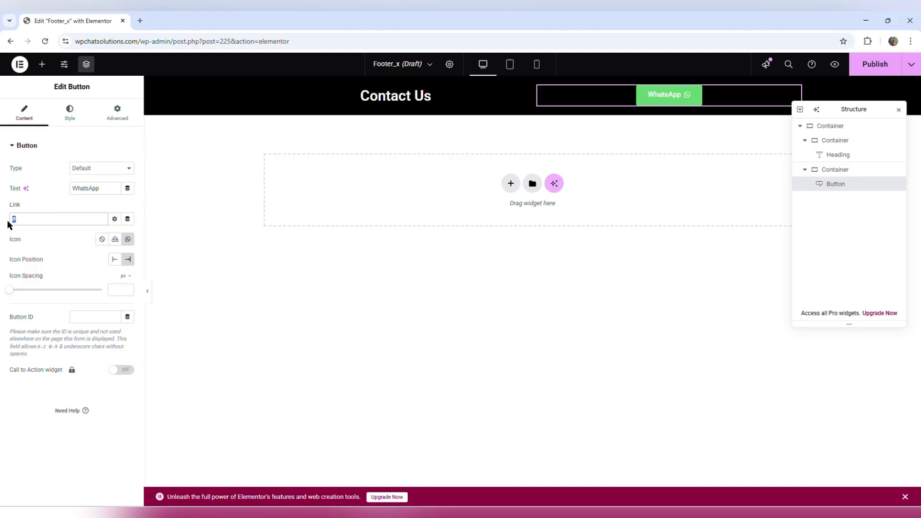
{"action": "key", "text": "ctrl+v"}
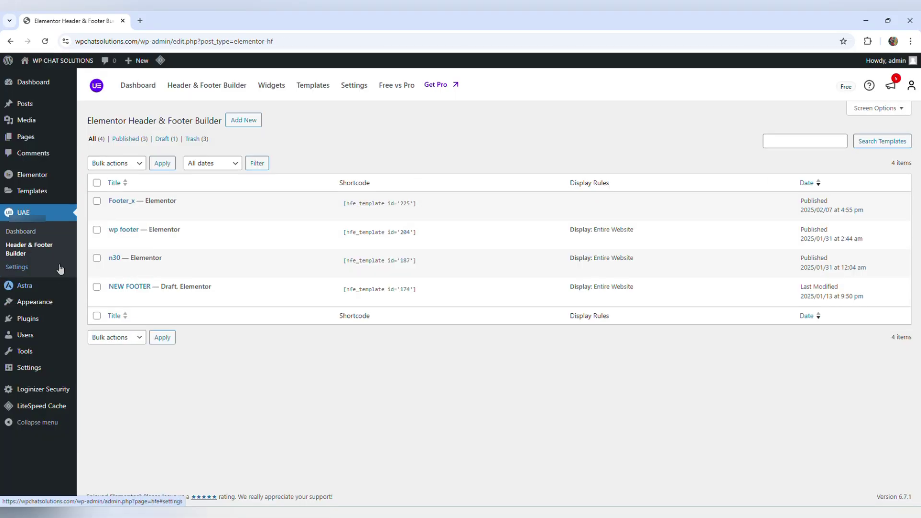
Open the Footer_x template's settings from the Header & Footer Builder list and set its template type to Footer.
{"action": "left_click", "coordinate": [114, 212]}
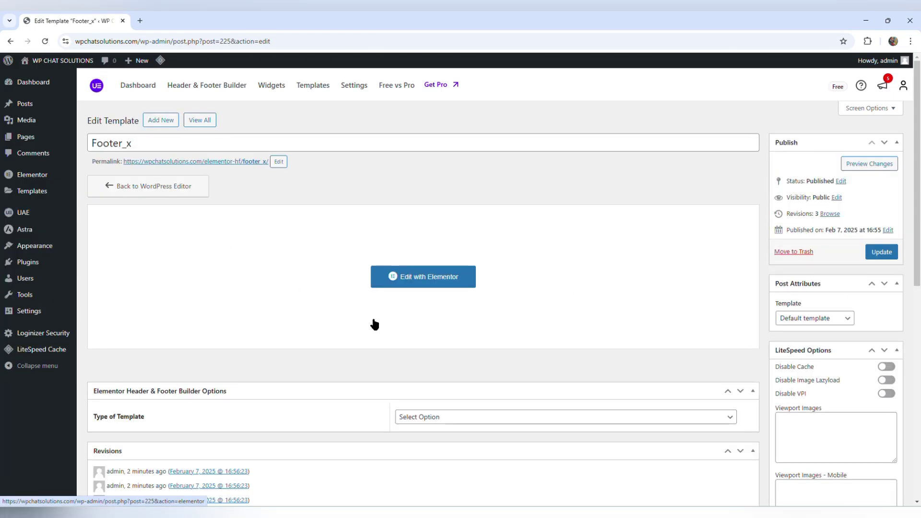
{"action": "scroll", "coordinate": [373, 323], "scroll_direction": "down", "scroll_amount": 2}
{"action": "left_click", "coordinate": [459, 323]}
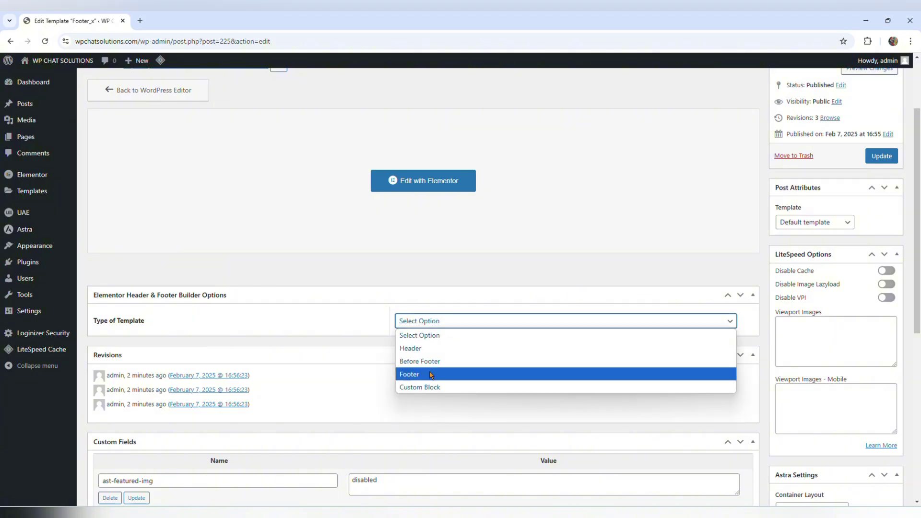
{"action": "left_click", "coordinate": [430, 375]}
Set the Footer_x template to display on Entire Website and update the template.
{"action": "scroll", "coordinate": [427, 321], "scroll_direction": "down", "scroll_amount": 3}
{"action": "left_click", "coordinate": [493, 215]}
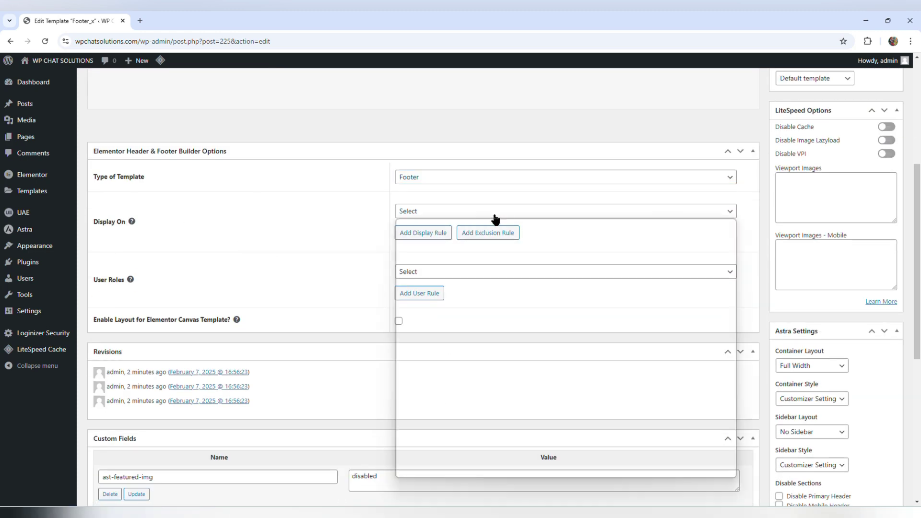
{"action": "left_click", "coordinate": [469, 256]}
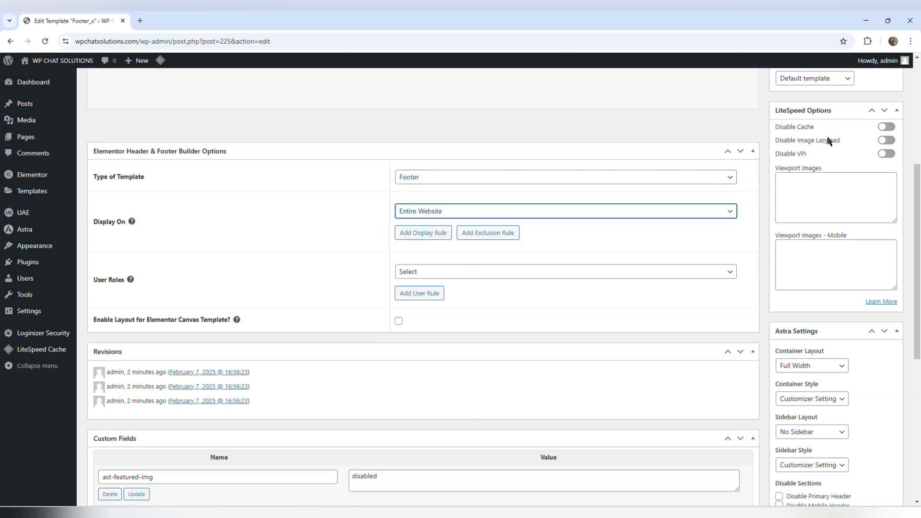
{"action": "scroll", "coordinate": [830, 142], "scroll_direction": "up", "scroll_amount": 4}
{"action": "left_click", "coordinate": [888, 203]}
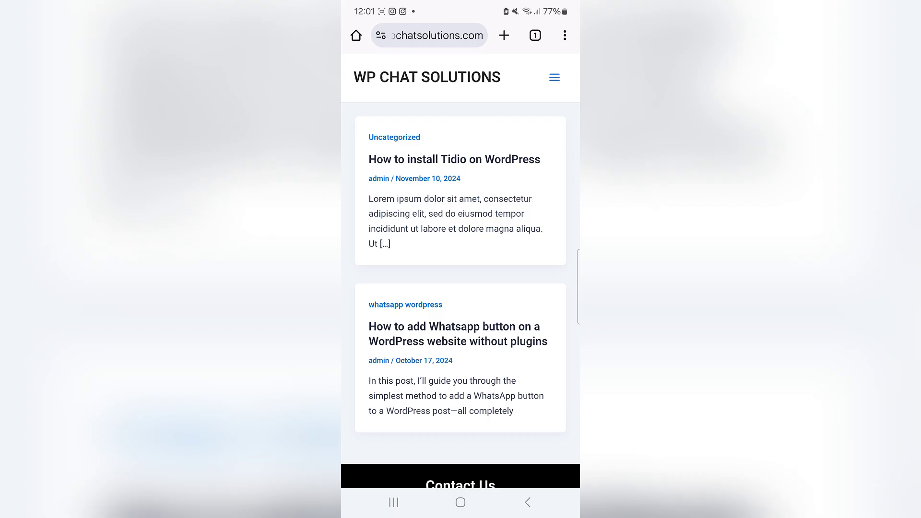
On the phone's view of the site, go to the Contact Us footer and test the WhatsApp button.
{"action": "scroll", "coordinate": [516, 347], "scroll_direction": "down", "scroll_amount": 2}
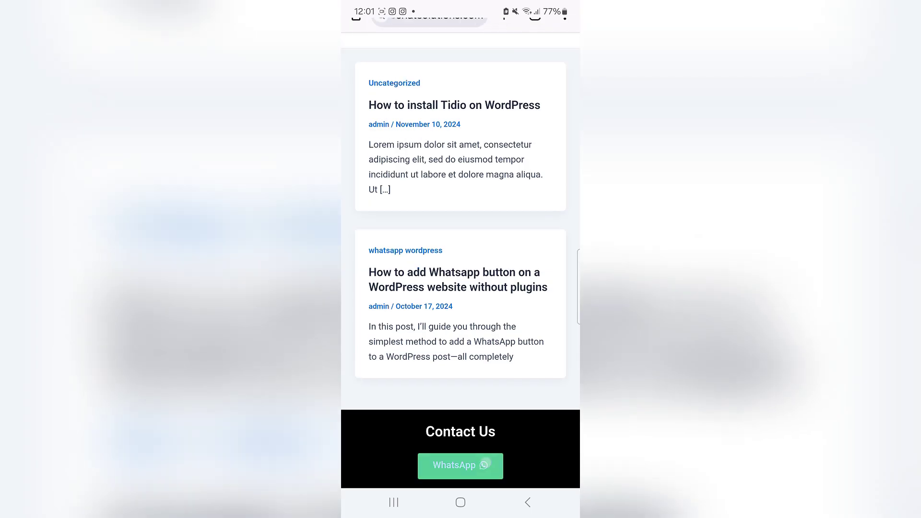
{"action": "left_click", "coordinate": [460, 463]}
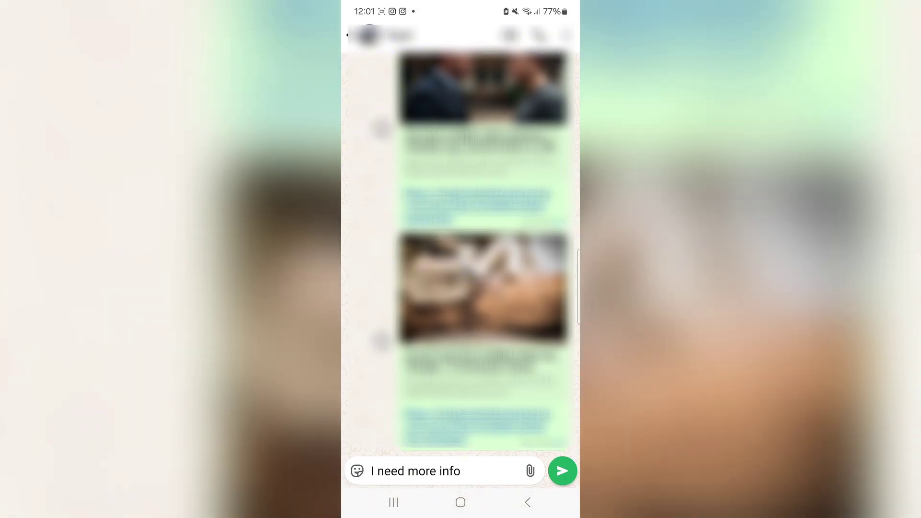